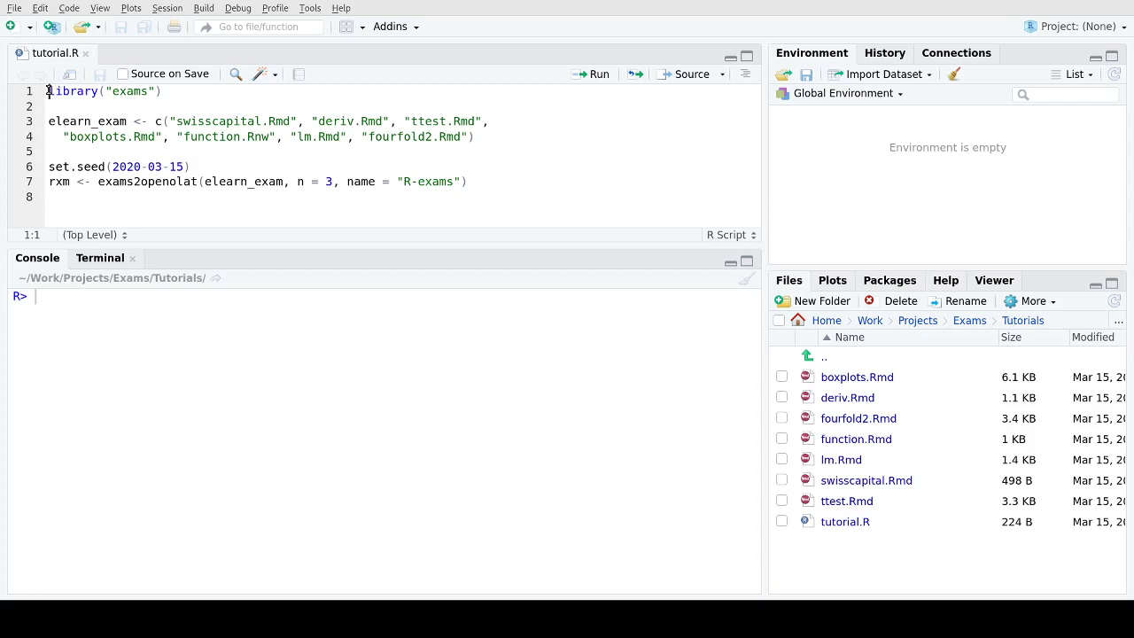
Step: Load the exams package, define the seven-file elearn_exam vector, and set seed 2020-03-15
{"action": "key", "text": "ctrl+Return"}
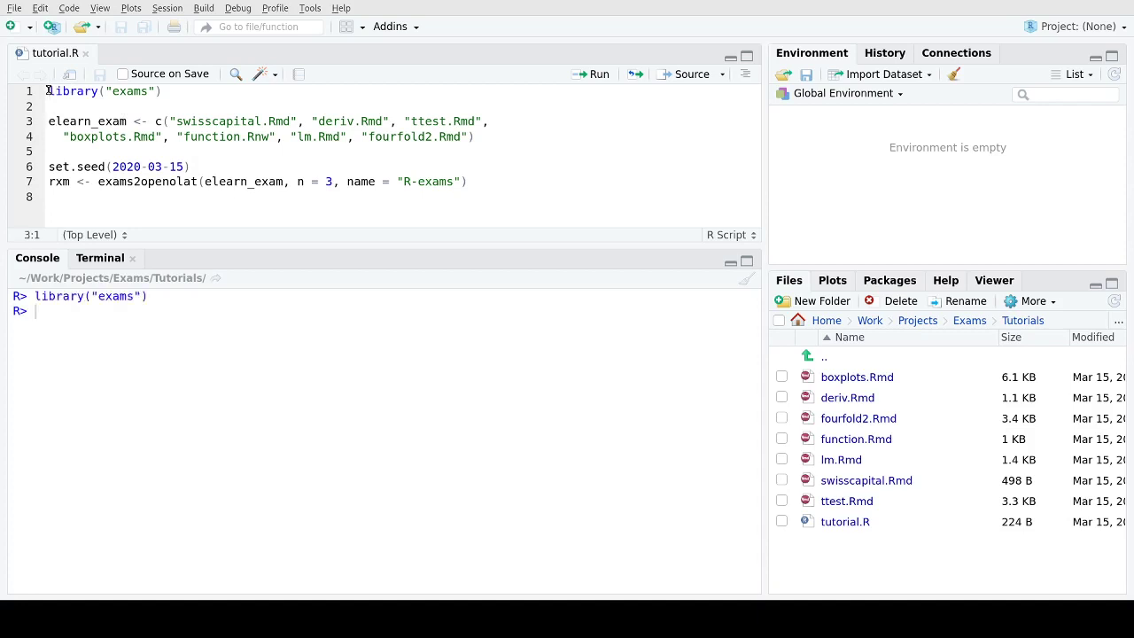
{"action": "key", "text": "ctrl+Return"}
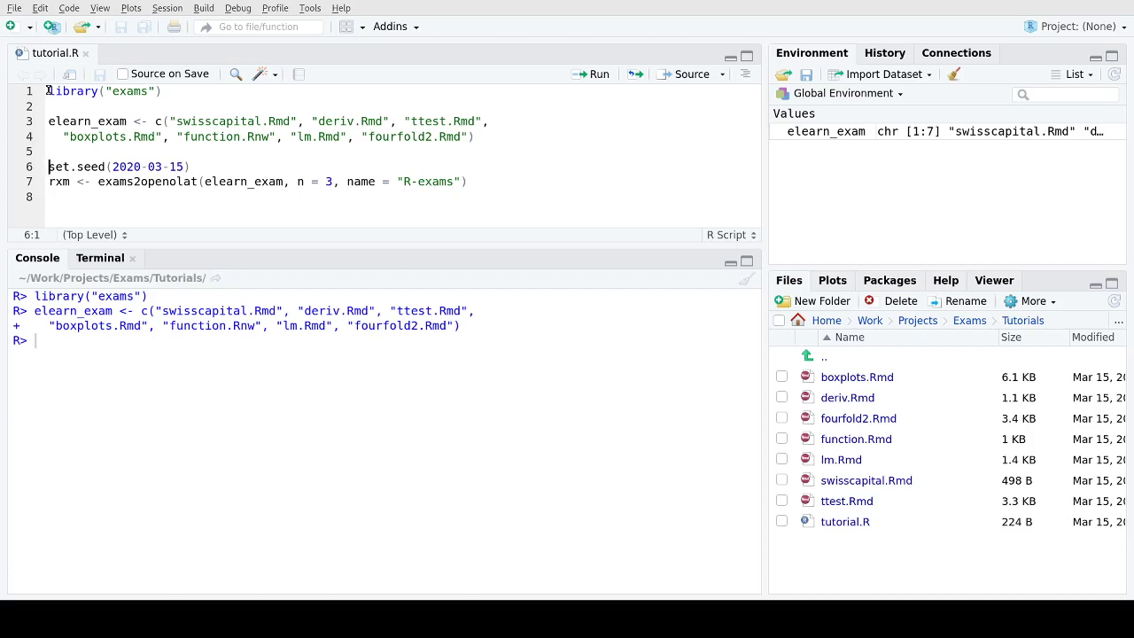
{"action": "key", "text": "ctrl+Return"}
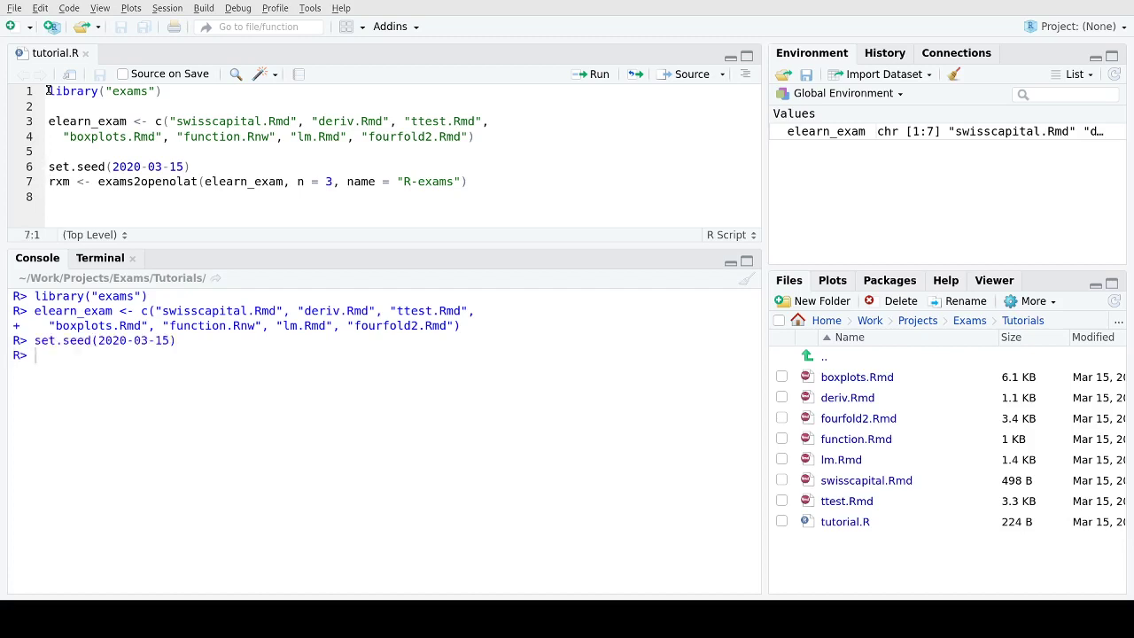
{"action": "key", "text": "End"}
Step: Add the argument maxattempts = 2 to the exams2openolat call on line 7
{"action": "key", "text": "Left"}
{"action": "type", "text": ","}
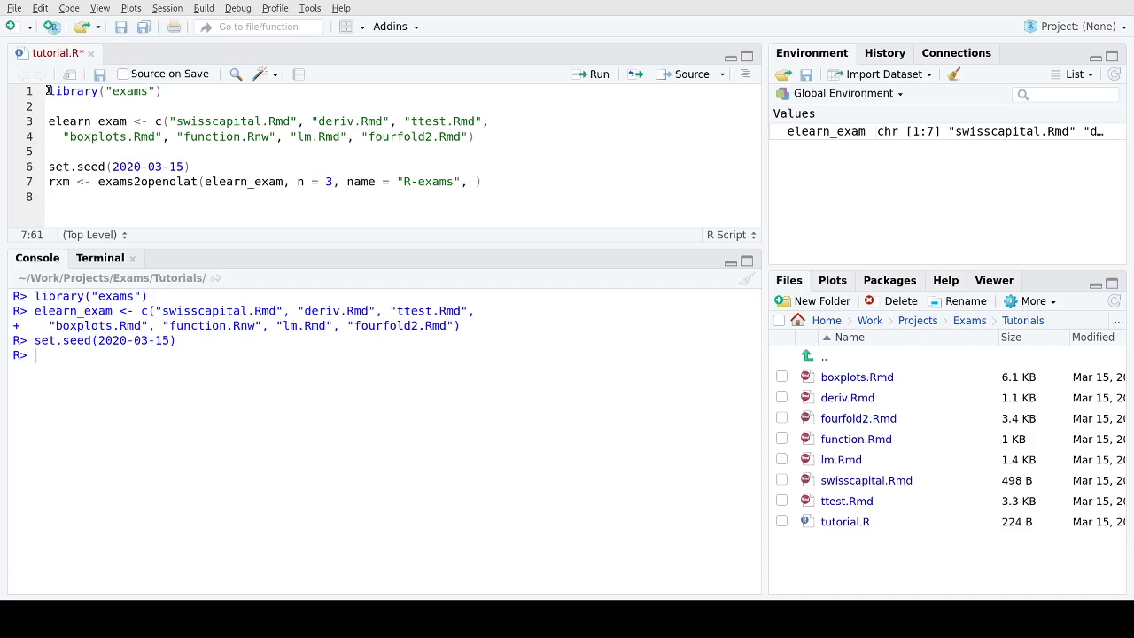
{"action": "key", "text": "Tab"}
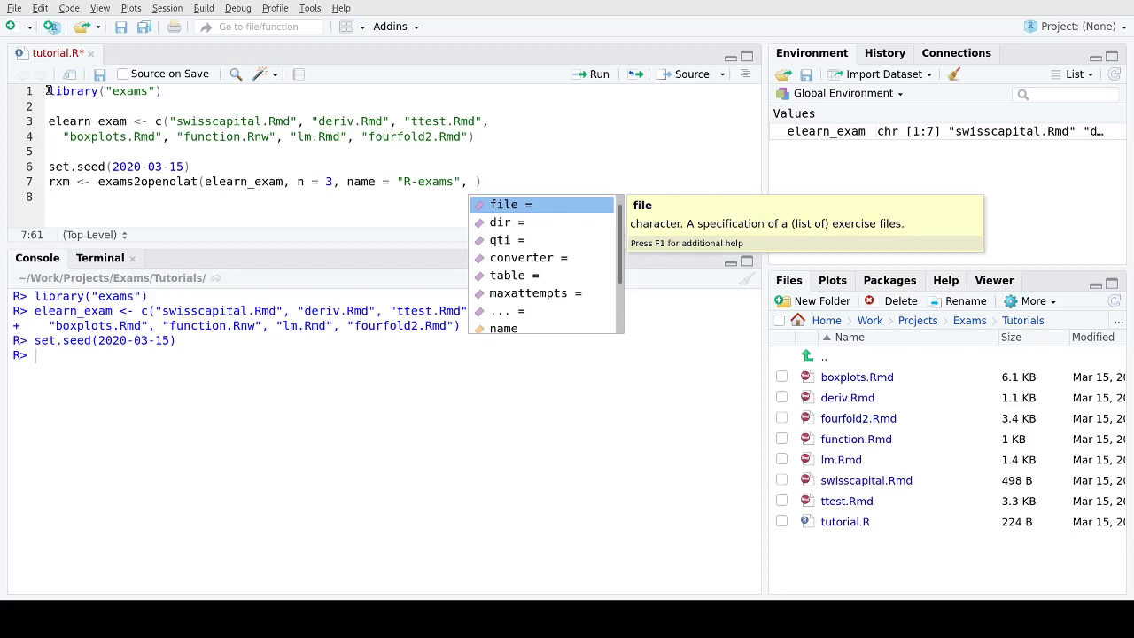
{"action": "key", "text": "Down"}
{"action": "key", "text": "Down"}
{"action": "key", "text": "Down"}
{"action": "key", "text": "Down"}
{"action": "key", "text": "Down"}
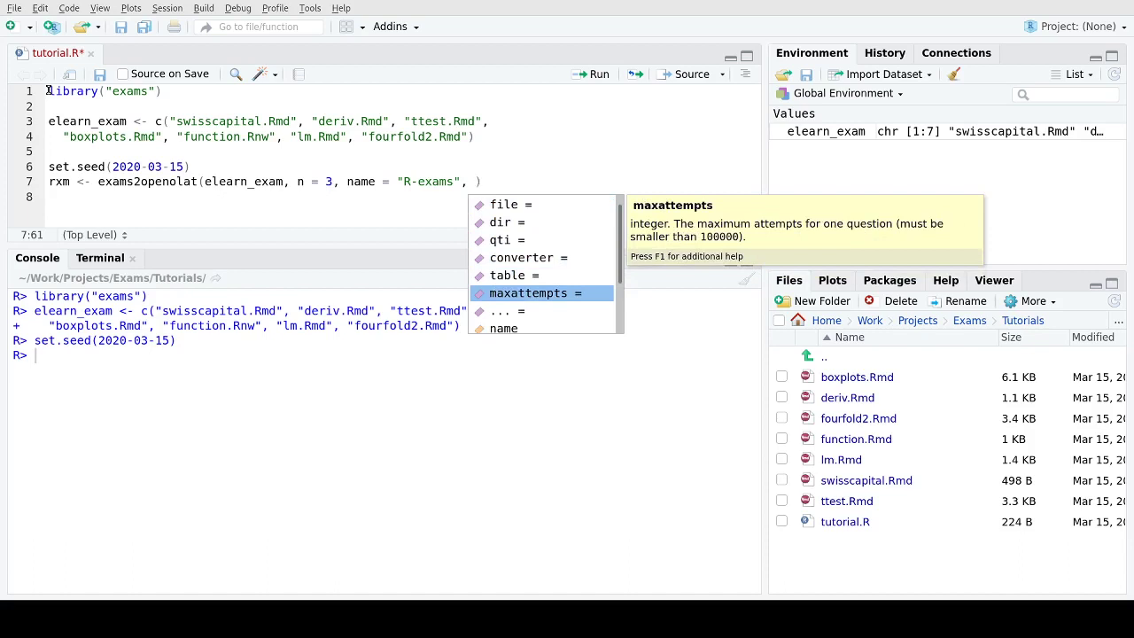
{"action": "key", "text": "Return"}
{"action": "type", "text": "2"}
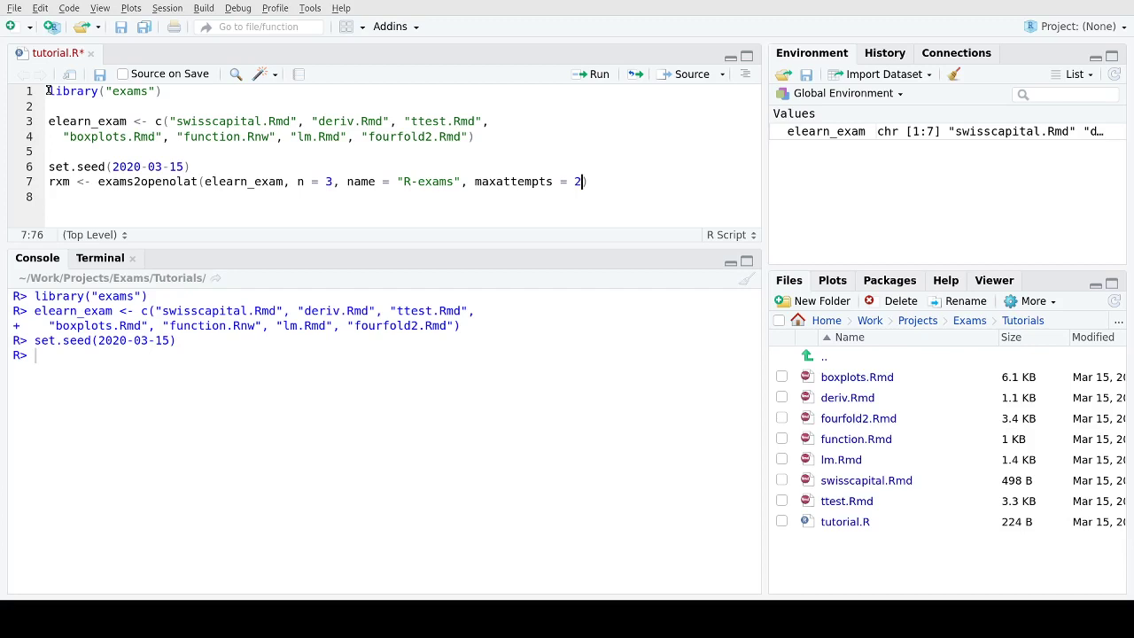
Step: Run the exams2openolat call to export the R-exams test for OpenOLAT
{"action": "key", "text": "ctrl+Return"}
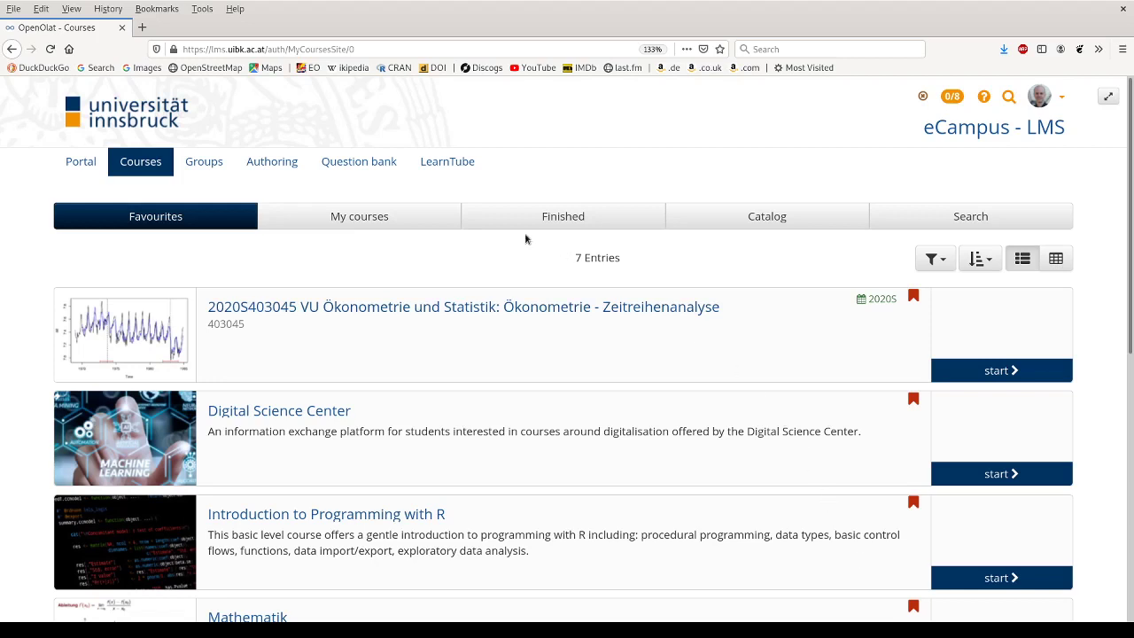
Step: Switch to OpenOLAT's Authoring area
{"action": "left_click", "coordinate": [292, 162]}
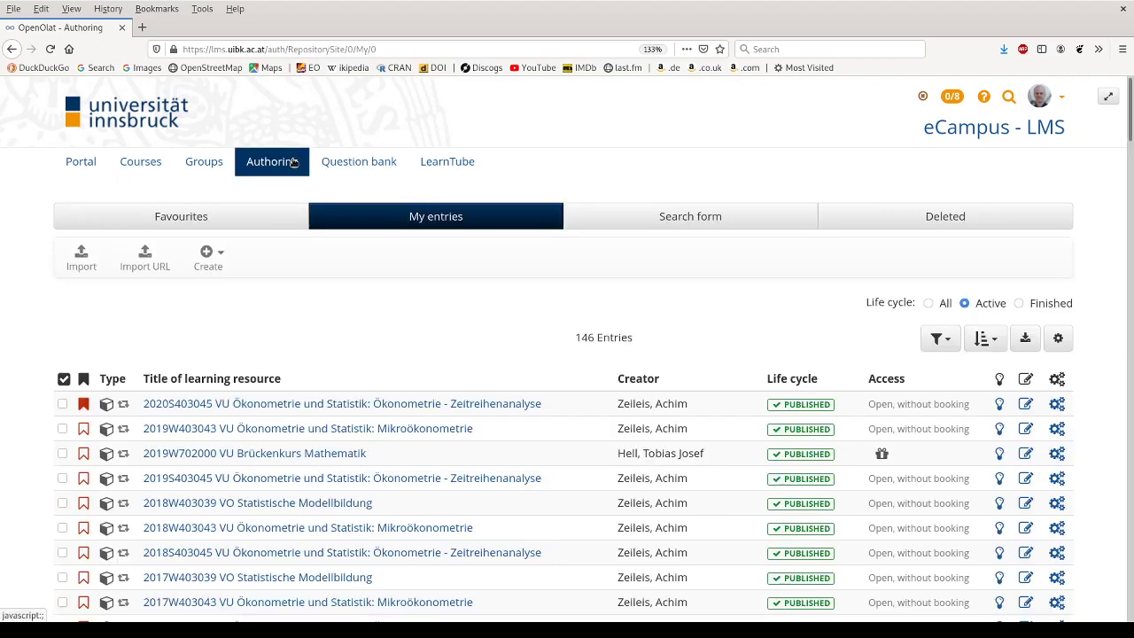
Step: Import R-exams.zip as a learning resource titled 'R-exams (2020-03-15)'
{"action": "left_click", "coordinate": [86, 254]}
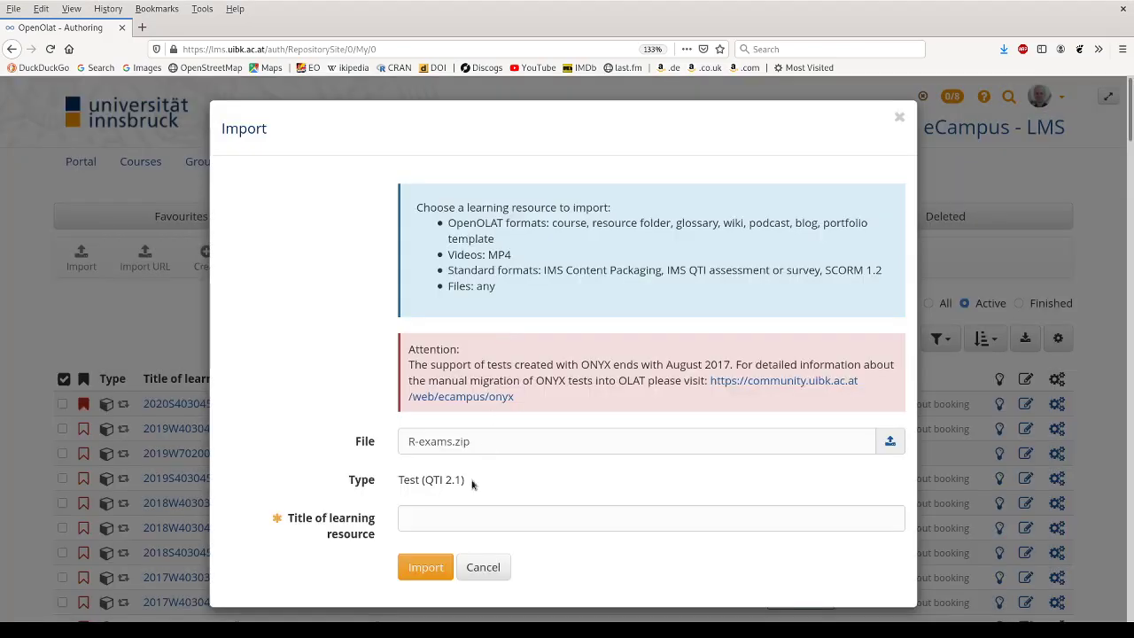
{"action": "left_click", "coordinate": [447, 521]}
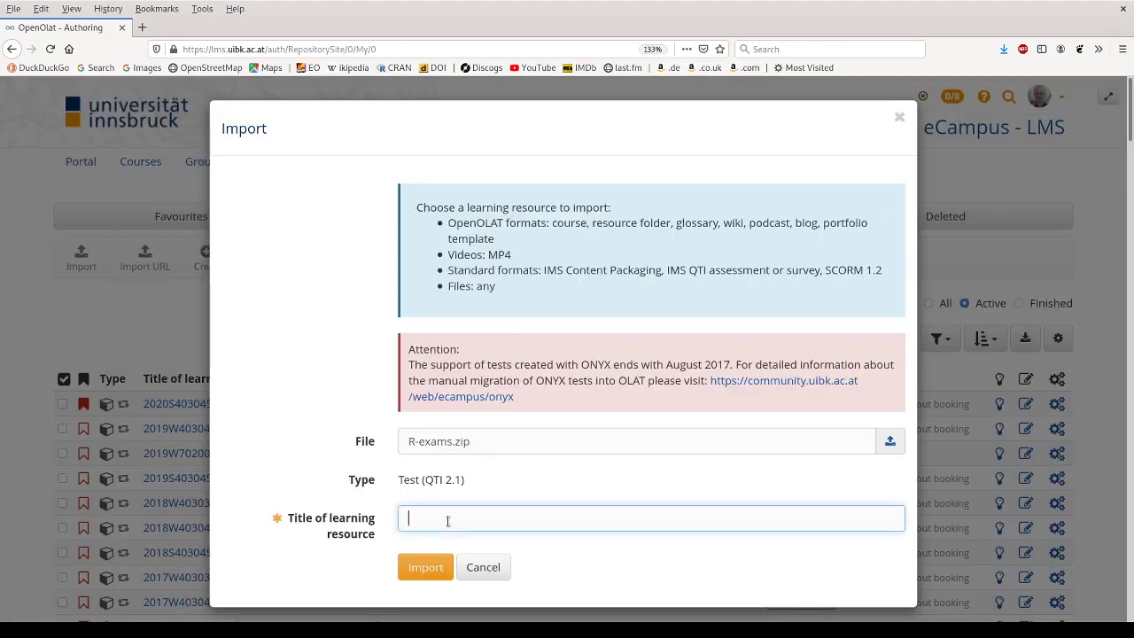
{"action": "type", "text": "R-exams (2020-03-15"}
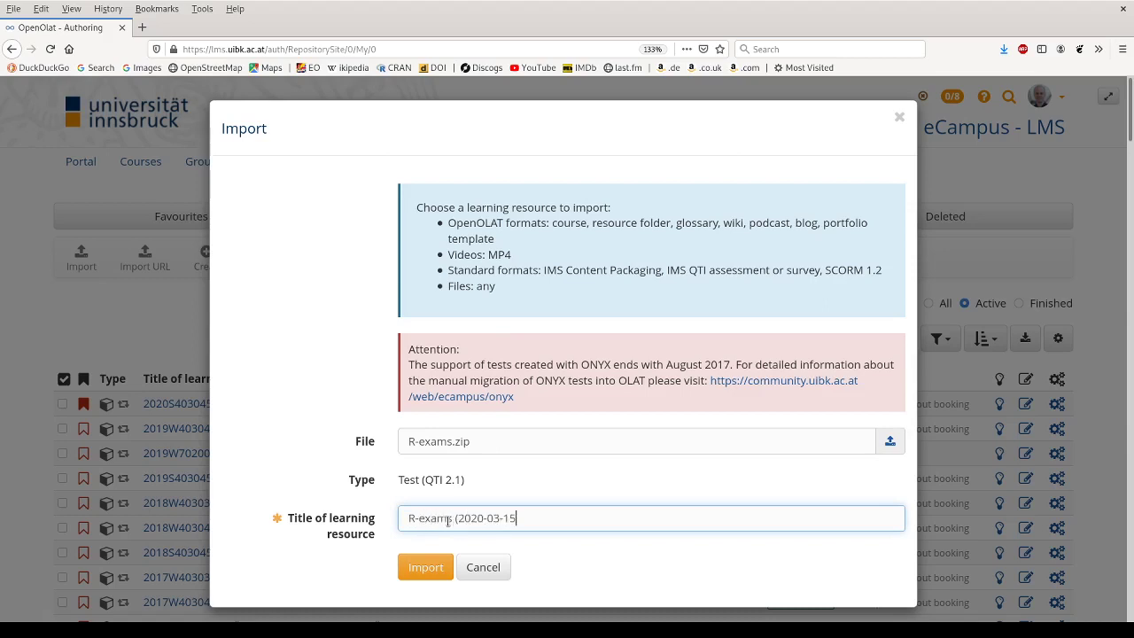
{"action": "type", "text": ")"}
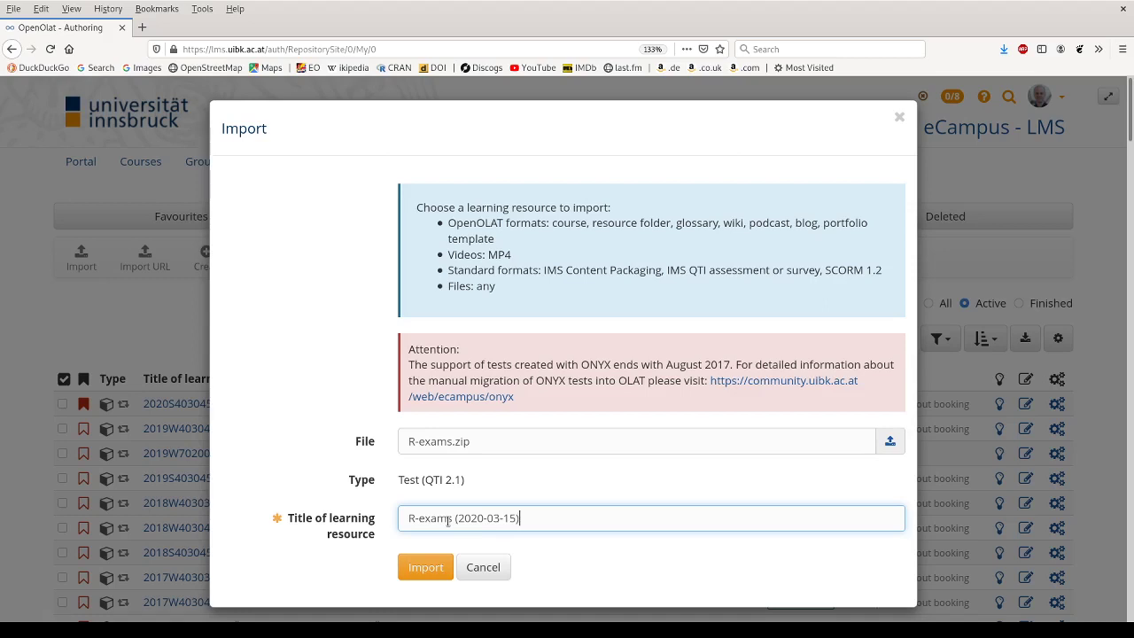
{"action": "left_click", "coordinate": [430, 569]}
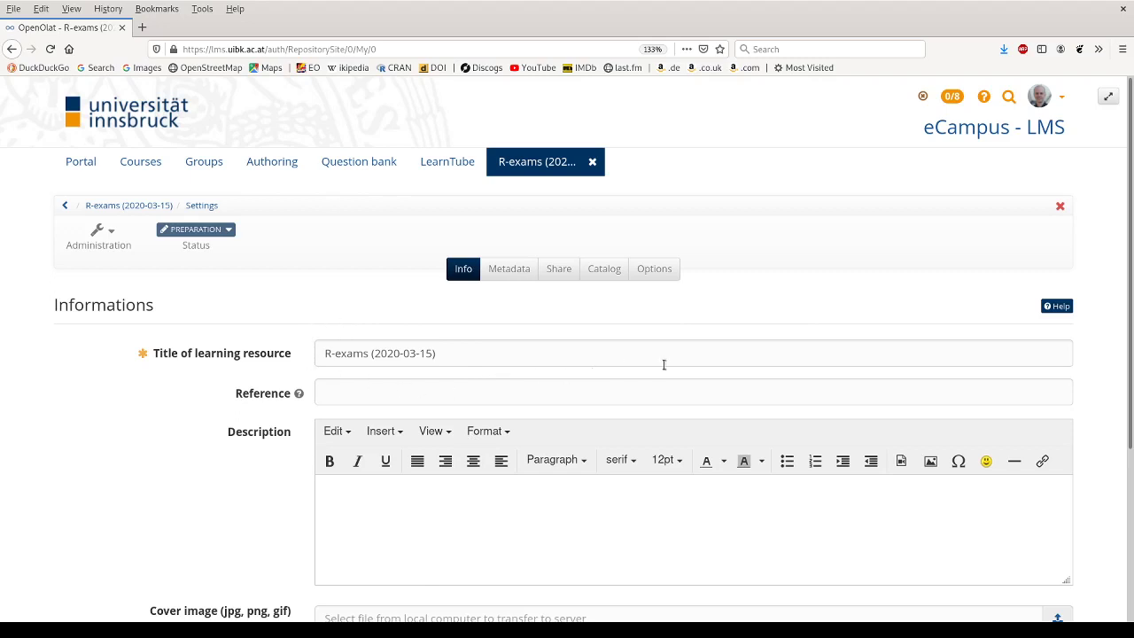
Step: Launch the imported R-exams (2020-03-15) test to preview it
{"action": "left_click", "coordinate": [1060, 205]}
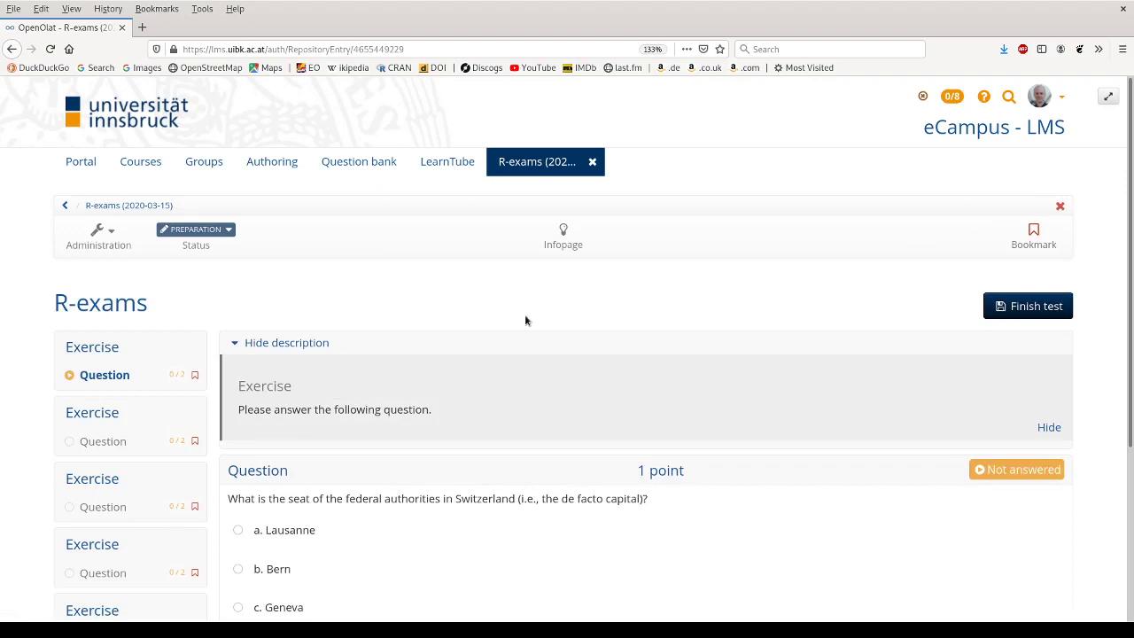
Step: Look over the test's first question, then close the preview back to Authoring
{"action": "scroll", "coordinate": [525, 320], "scroll_direction": "down", "scroll_amount": 4}
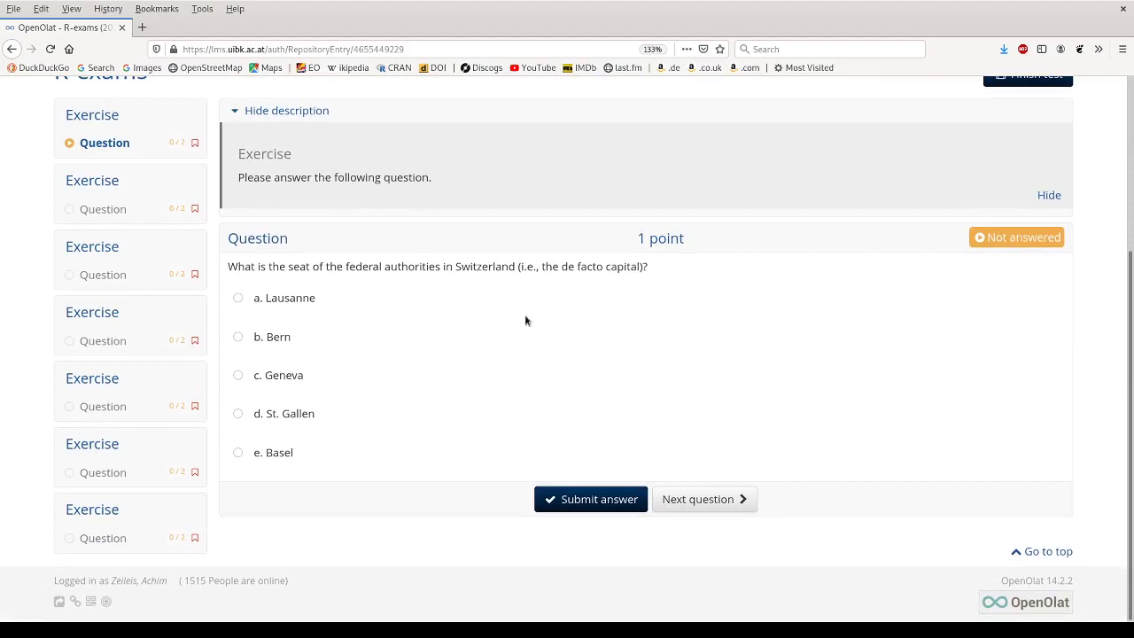
{"action": "scroll", "coordinate": [525, 320], "scroll_direction": "up", "scroll_amount": 3}
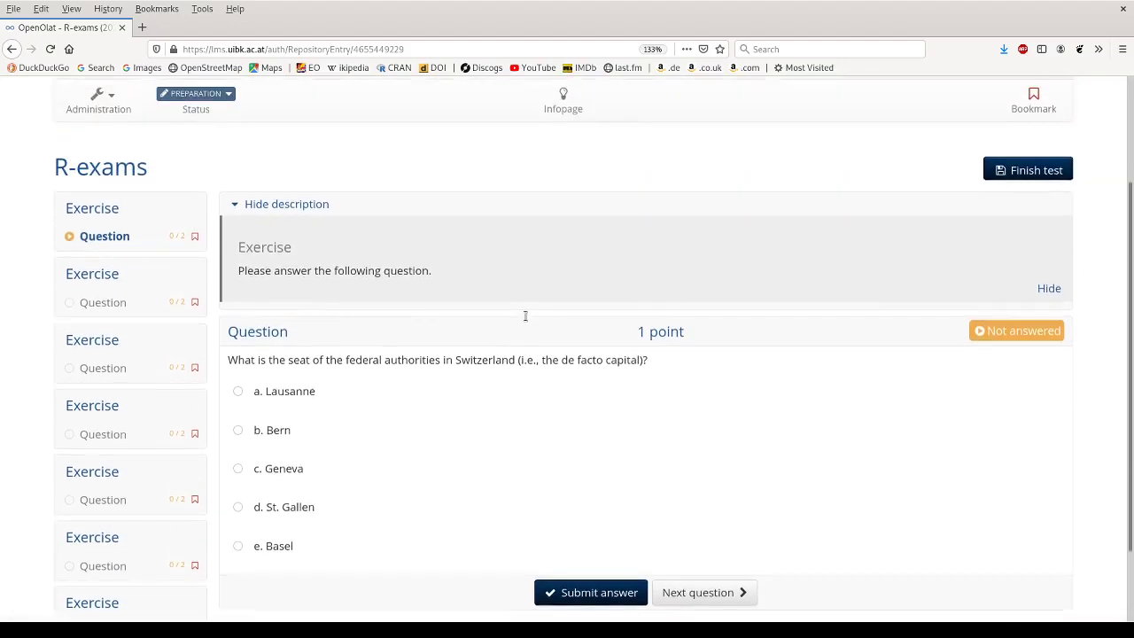
{"action": "scroll", "coordinate": [525, 315], "scroll_direction": "up", "scroll_amount": 1}
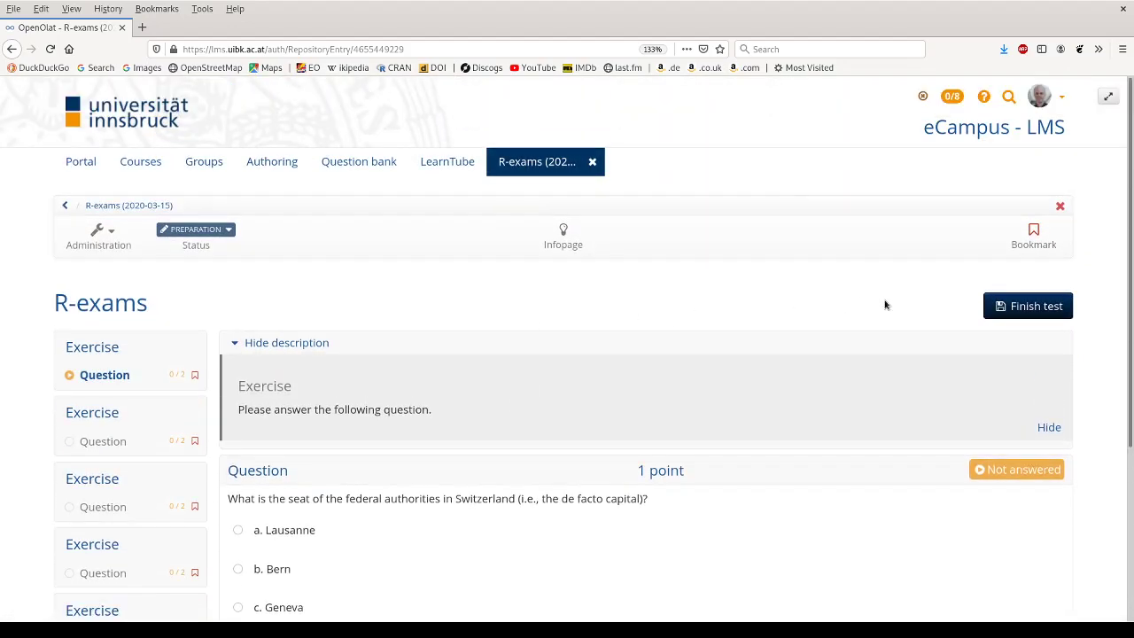
{"action": "left_click", "coordinate": [1060, 207]}
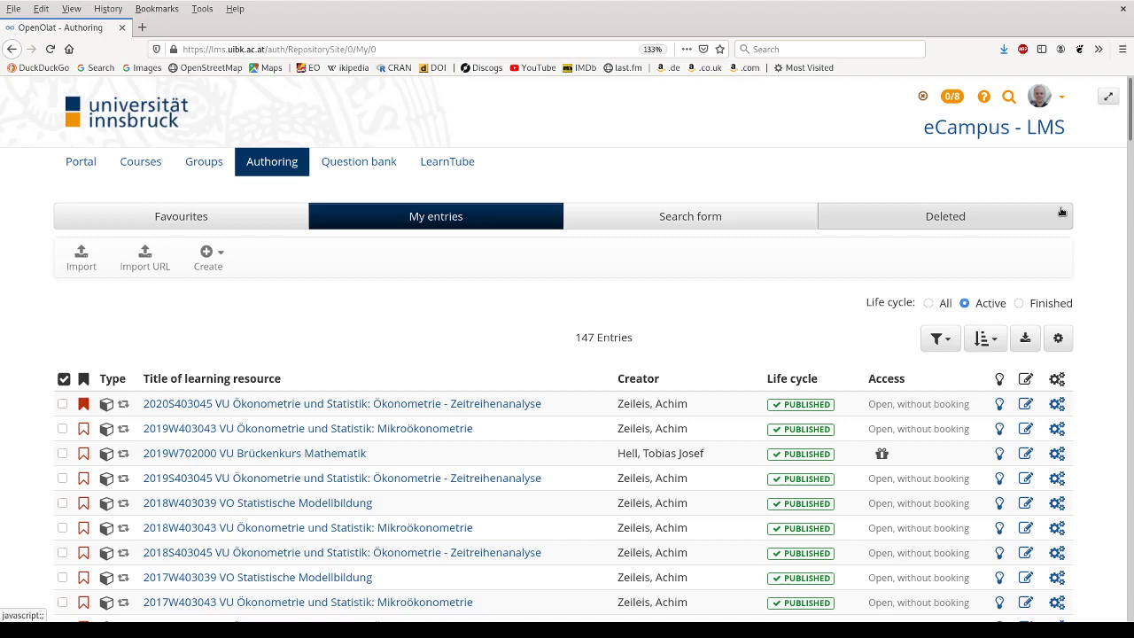
Step: Open the R/exams course from the Courses list in the course editor
{"action": "left_click", "coordinate": [134, 163]}
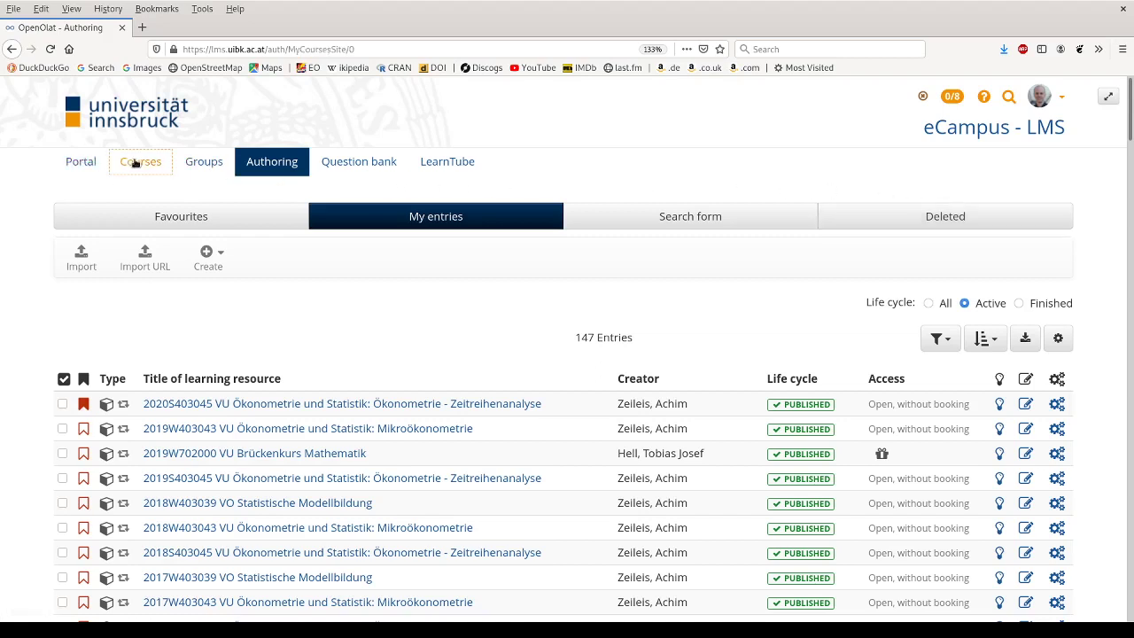
{"action": "scroll", "coordinate": [182, 356], "scroll_direction": "down", "scroll_amount": 5}
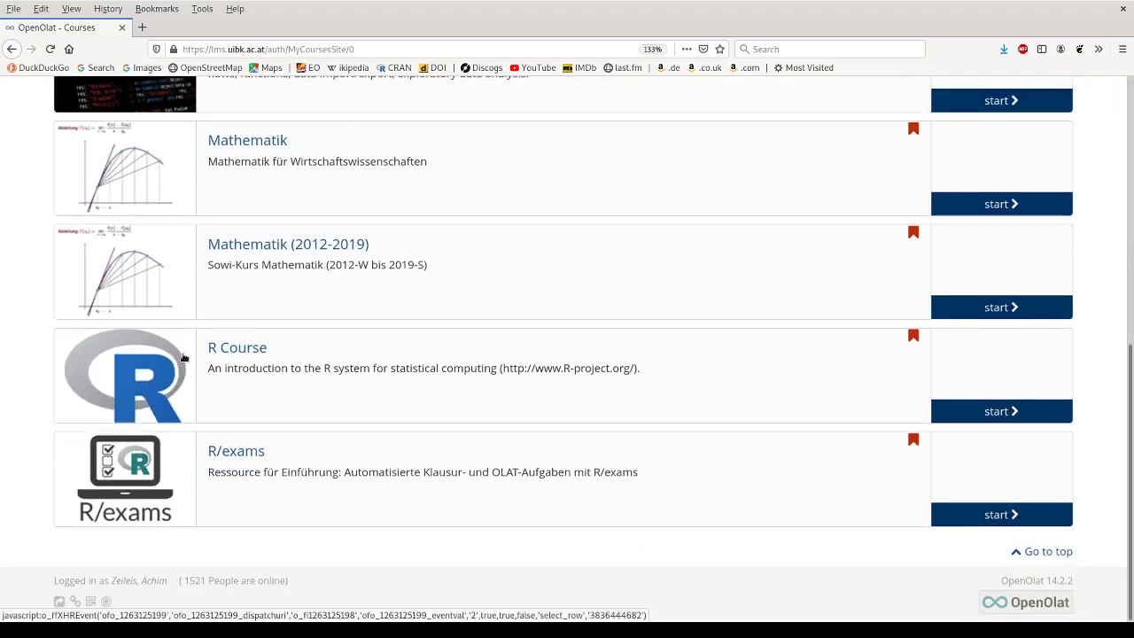
{"action": "left_click", "coordinate": [144, 456]}
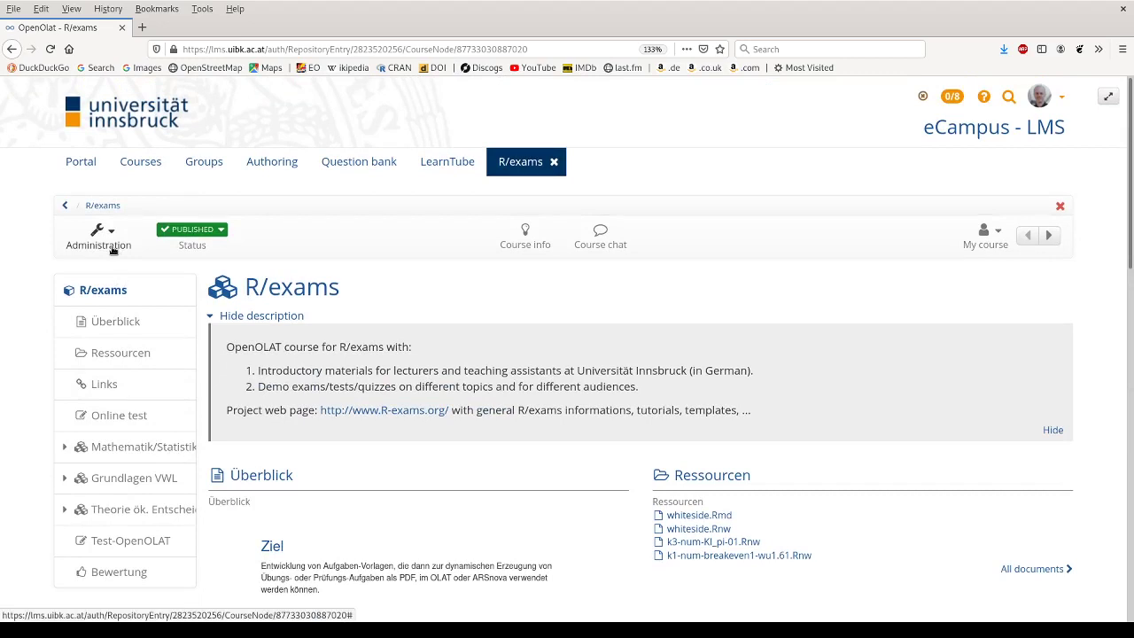
{"action": "left_click", "coordinate": [112, 250]}
{"action": "left_click", "coordinate": [115, 264]}
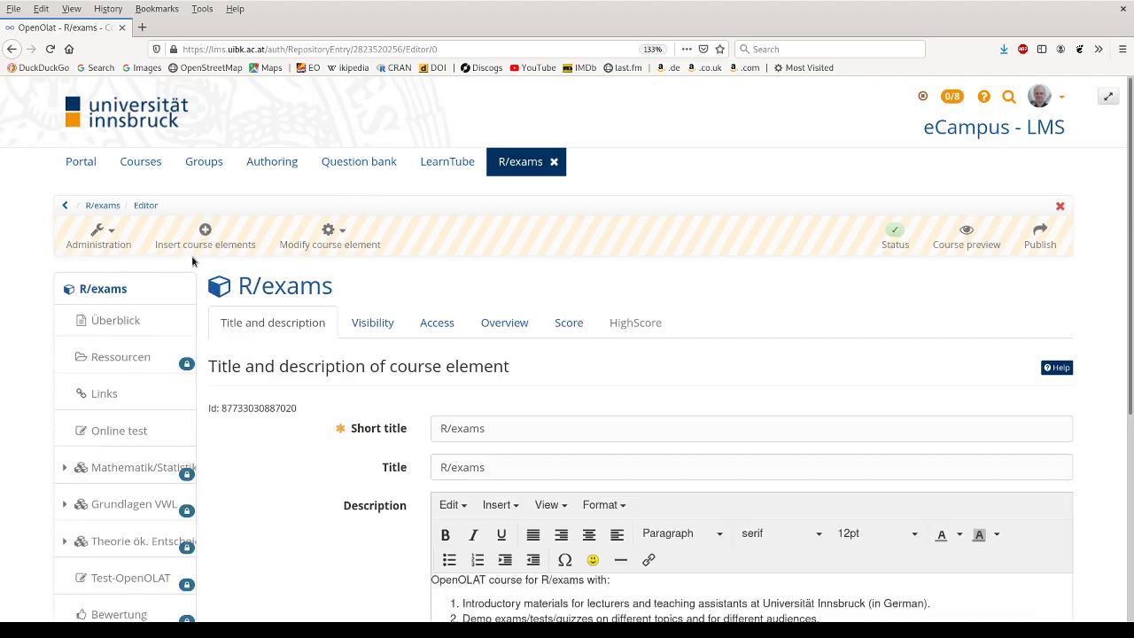
Step: Bring up the Insert course elements dialog in the R/exams course editor
{"action": "left_click", "coordinate": [205, 230]}
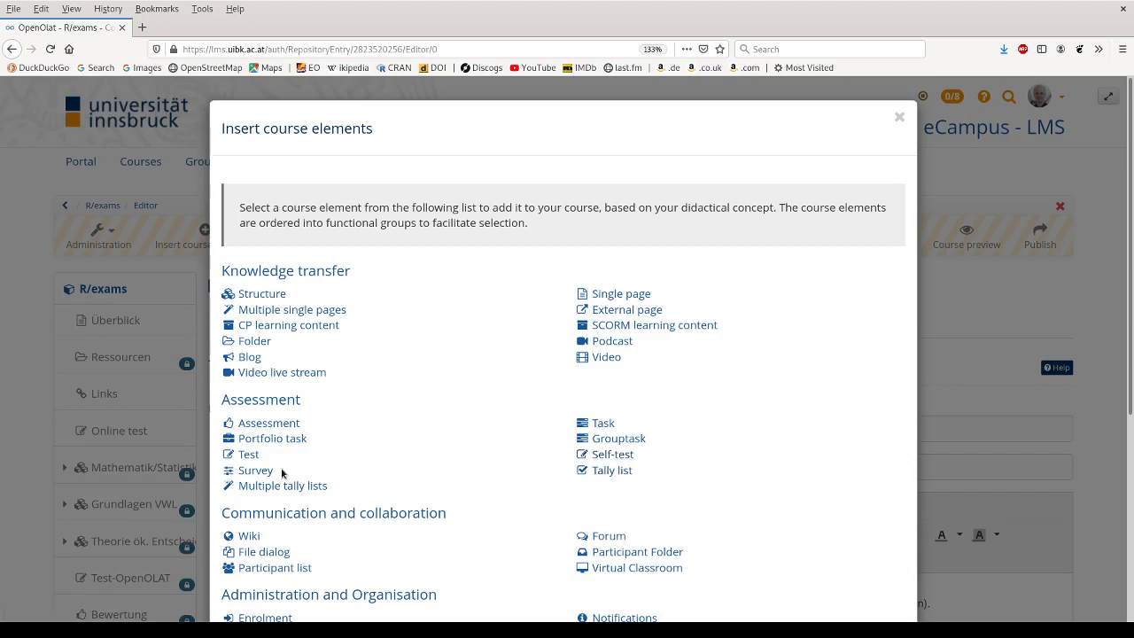
Step: Add a Test element with short title and title 'Online test' and save it
{"action": "left_click", "coordinate": [251, 456]}
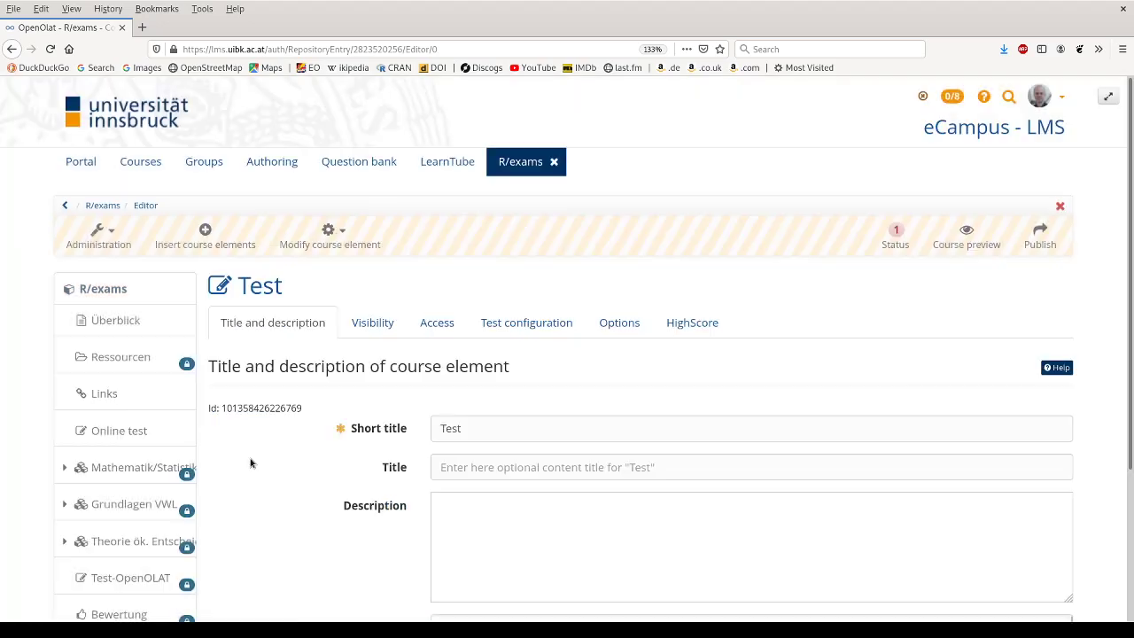
{"action": "left_click", "coordinate": [476, 428]}
{"action": "left_click_drag", "start_coordinate": [476, 427], "coordinate": [420, 427]}
{"action": "type", "text": "Onli"}
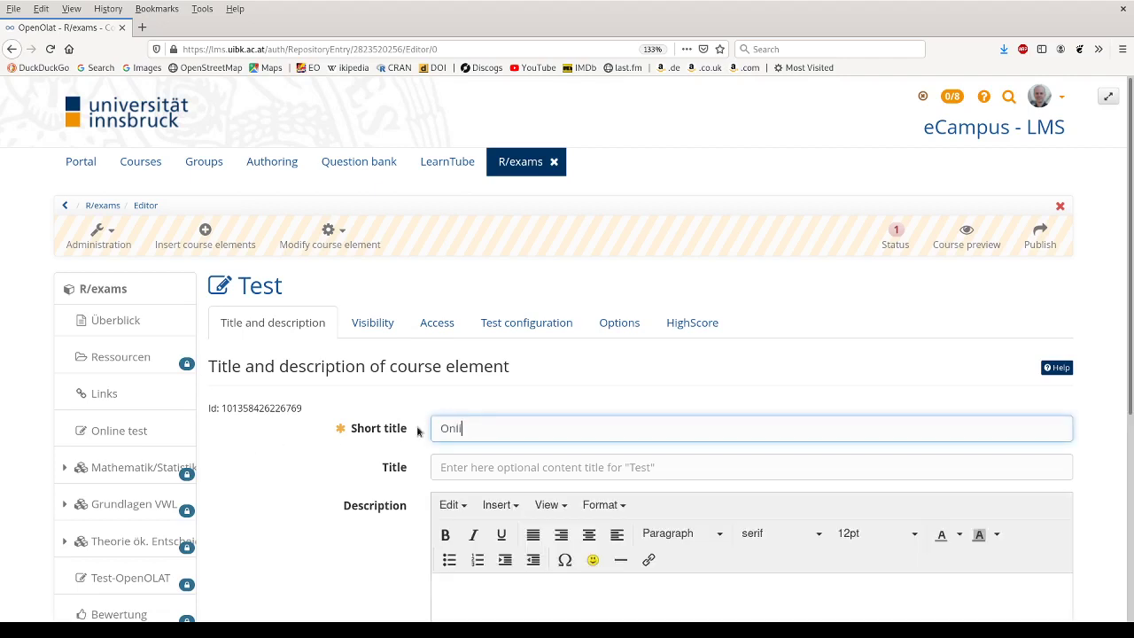
{"action": "type", "text": "ne test"}
{"action": "left_click", "coordinate": [436, 472]}
{"action": "type", "text": "Onli"}
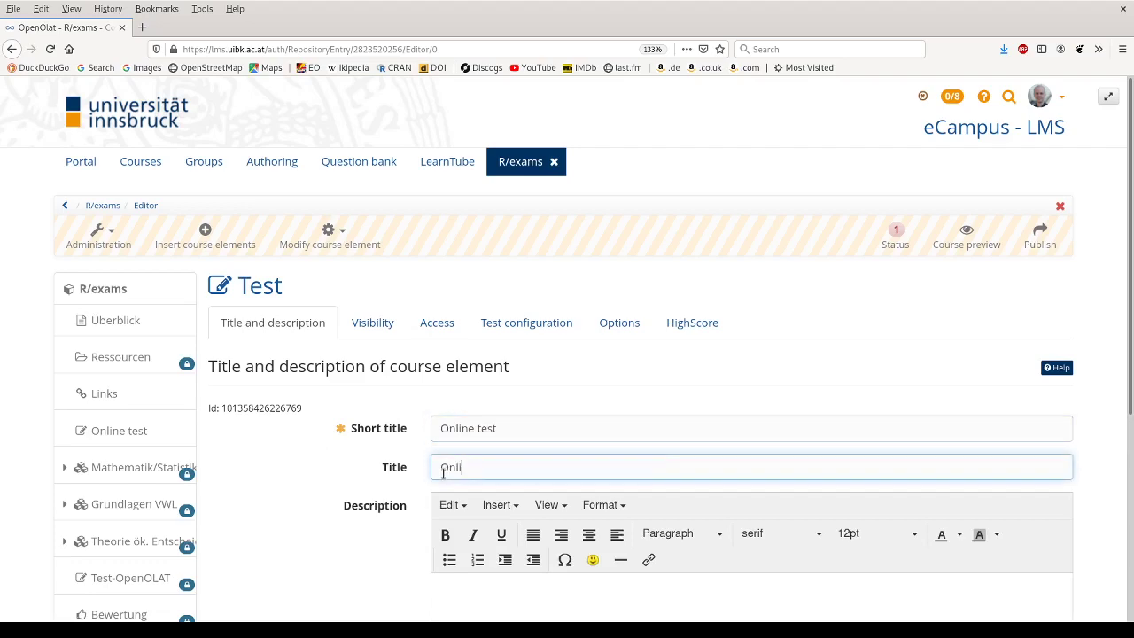
{"action": "type", "text": "ne test"}
{"action": "scroll", "coordinate": [443, 474], "scroll_direction": "down", "scroll_amount": 5}
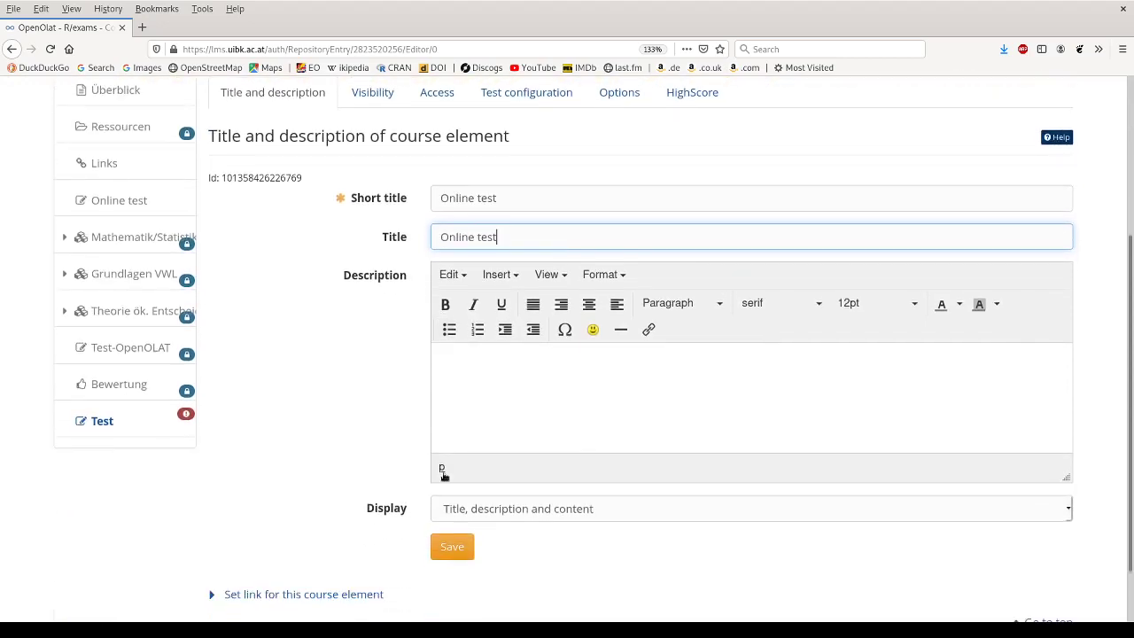
{"action": "left_click", "coordinate": [453, 542]}
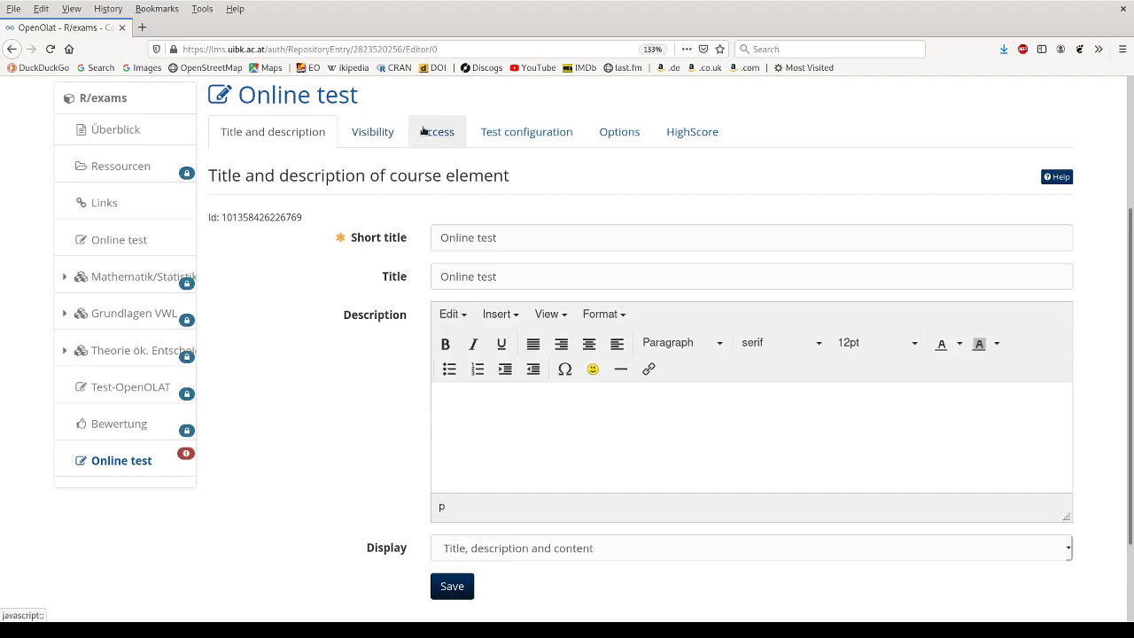
Step: Search My entries for 'R-exams' and link R-exams (2020-03-15) as the Online test's file
{"action": "left_click", "coordinate": [501, 141]}
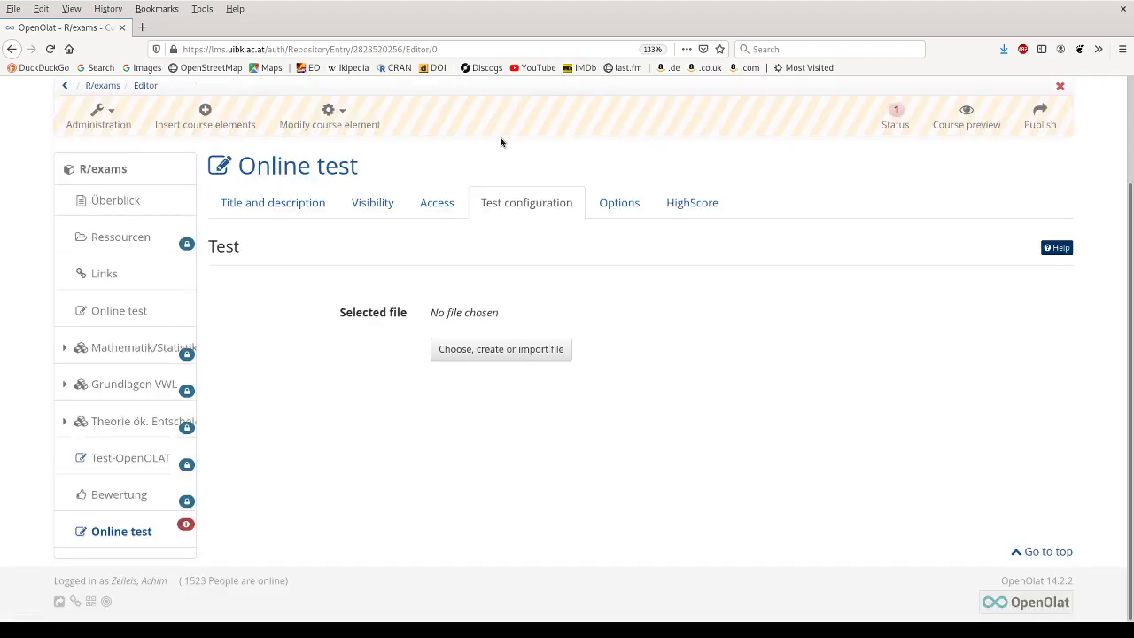
{"action": "left_click", "coordinate": [513, 348]}
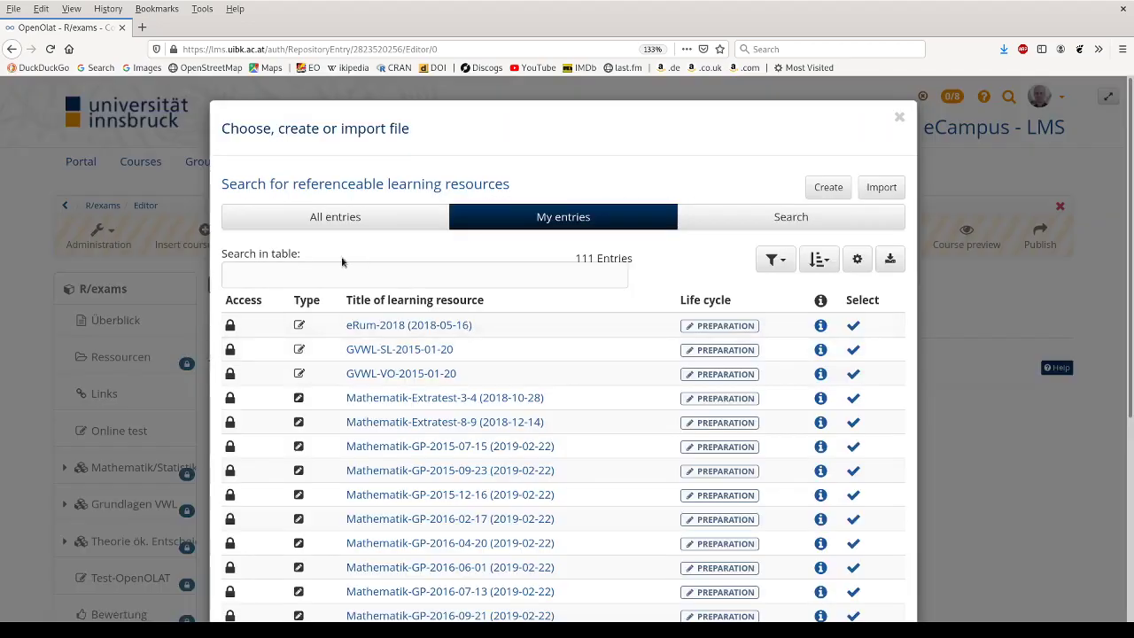
{"action": "left_click", "coordinate": [331, 269]}
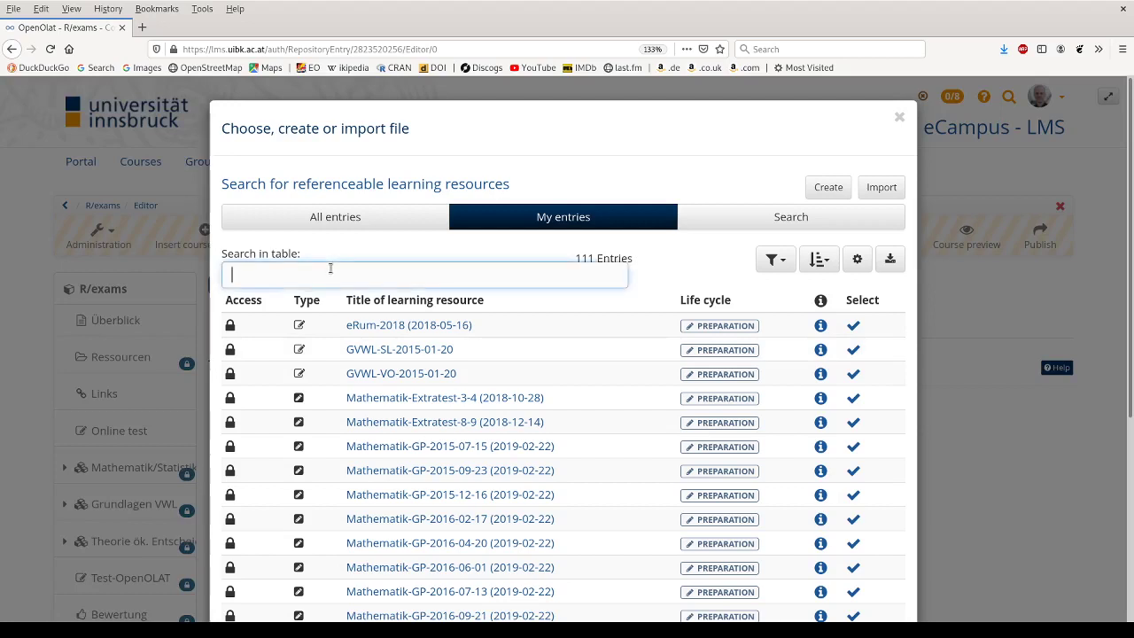
{"action": "type", "text": "R-exams"}
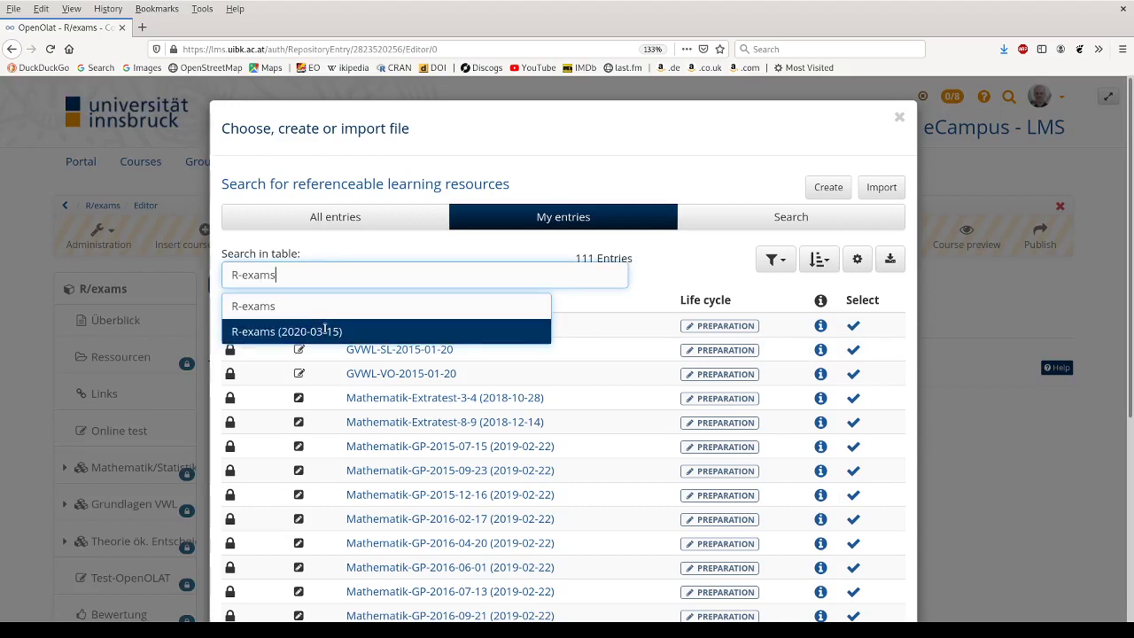
{"action": "left_click", "coordinate": [326, 330]}
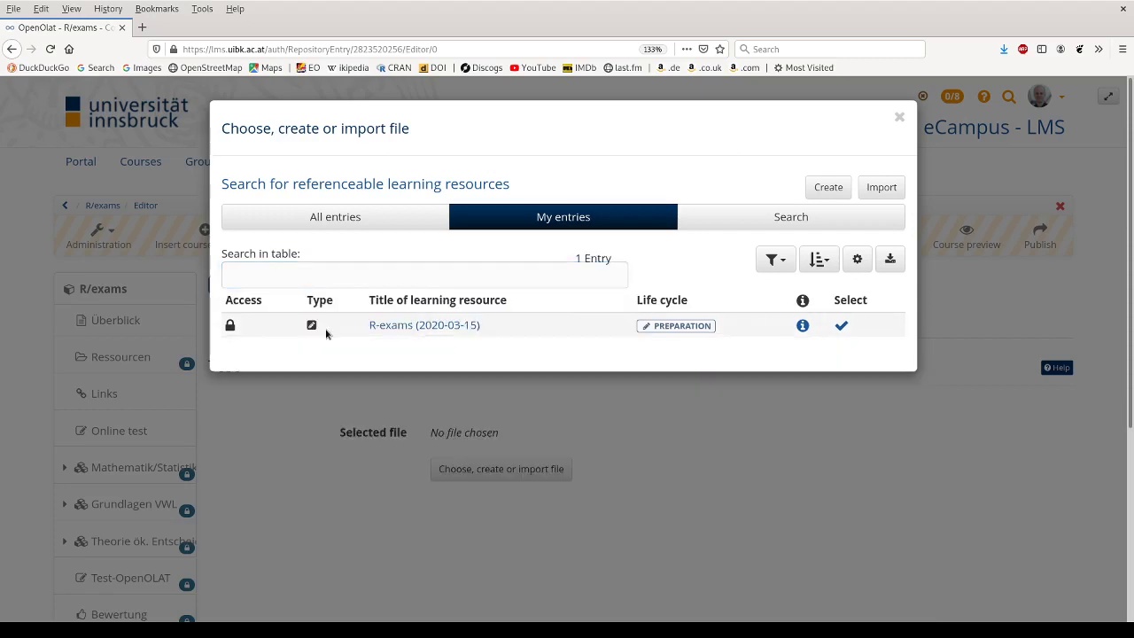
{"action": "left_click", "coordinate": [446, 326]}
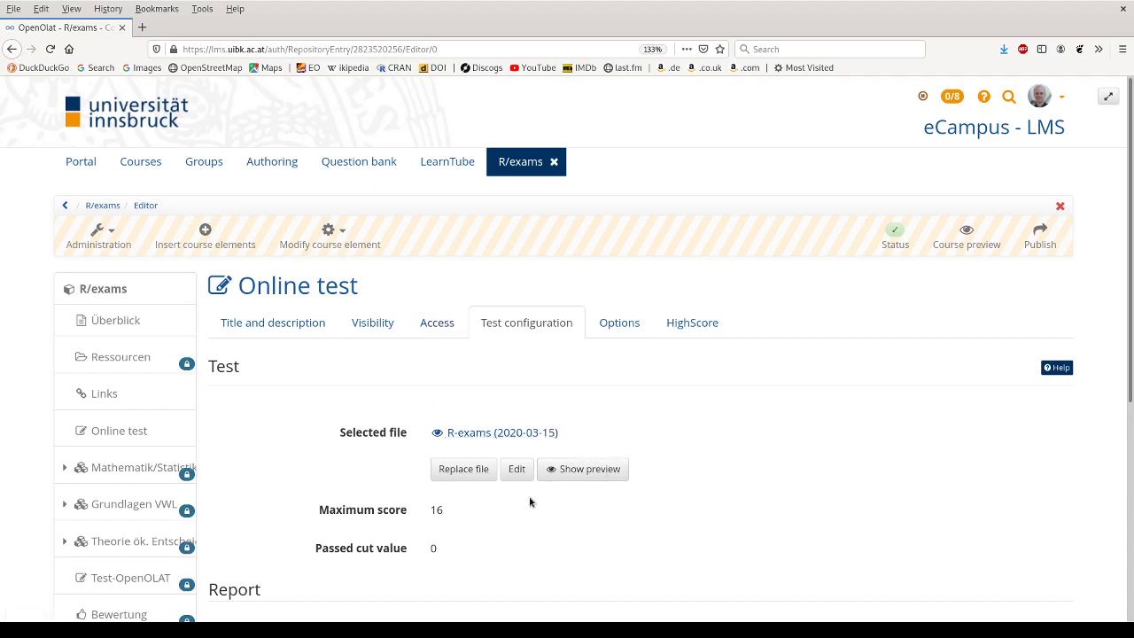
Step: Enable Show results on test homepage and Show results after submission in the Report settings
{"action": "scroll", "coordinate": [528, 505], "scroll_direction": "down", "scroll_amount": 5}
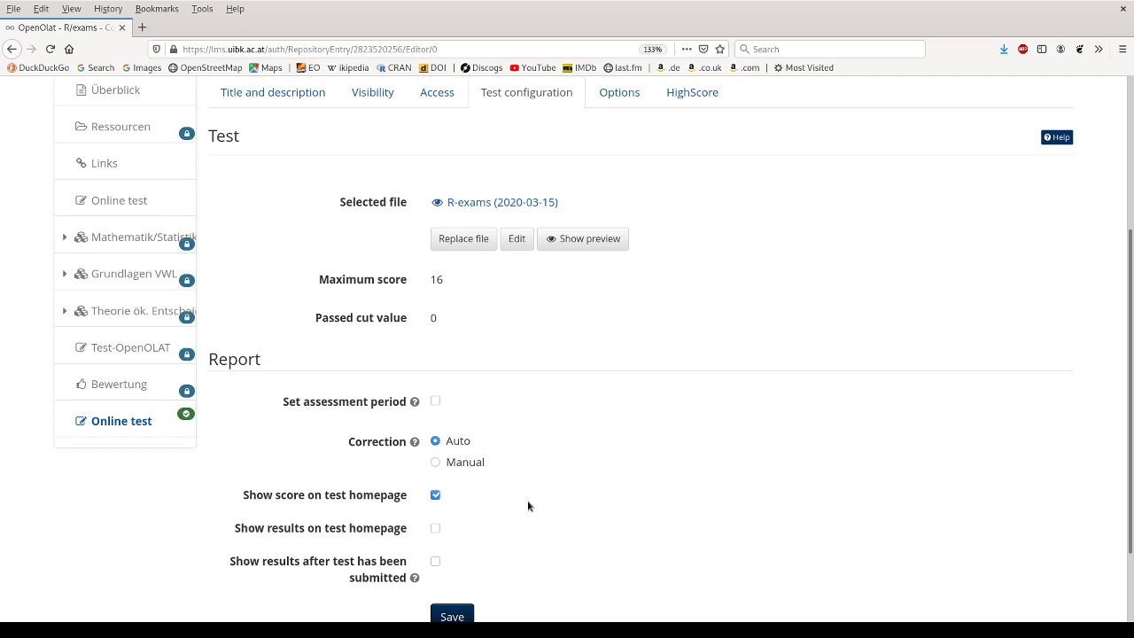
{"action": "scroll", "coordinate": [527, 505], "scroll_direction": "down", "scroll_amount": 2}
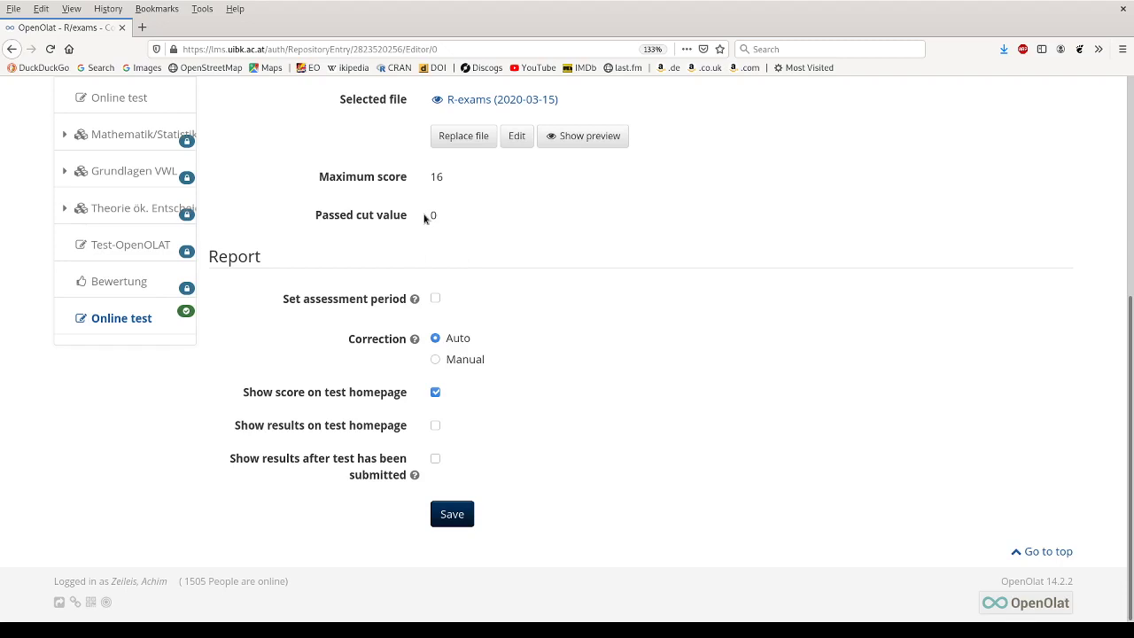
{"action": "left_click", "coordinate": [436, 429]}
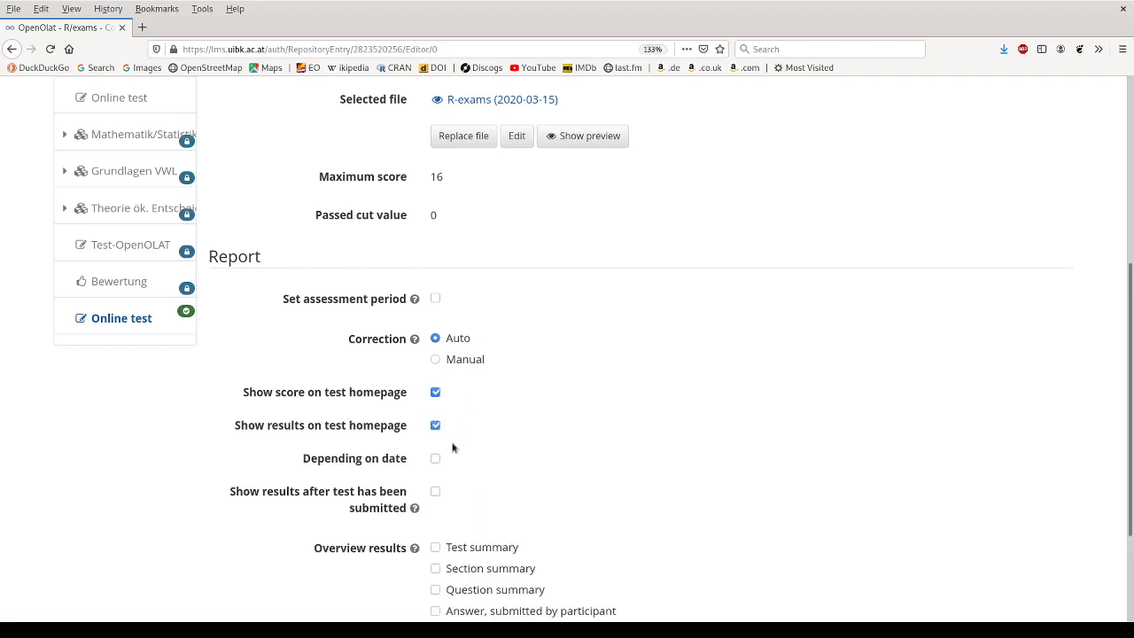
{"action": "scroll", "coordinate": [455, 445], "scroll_direction": "down", "scroll_amount": 3}
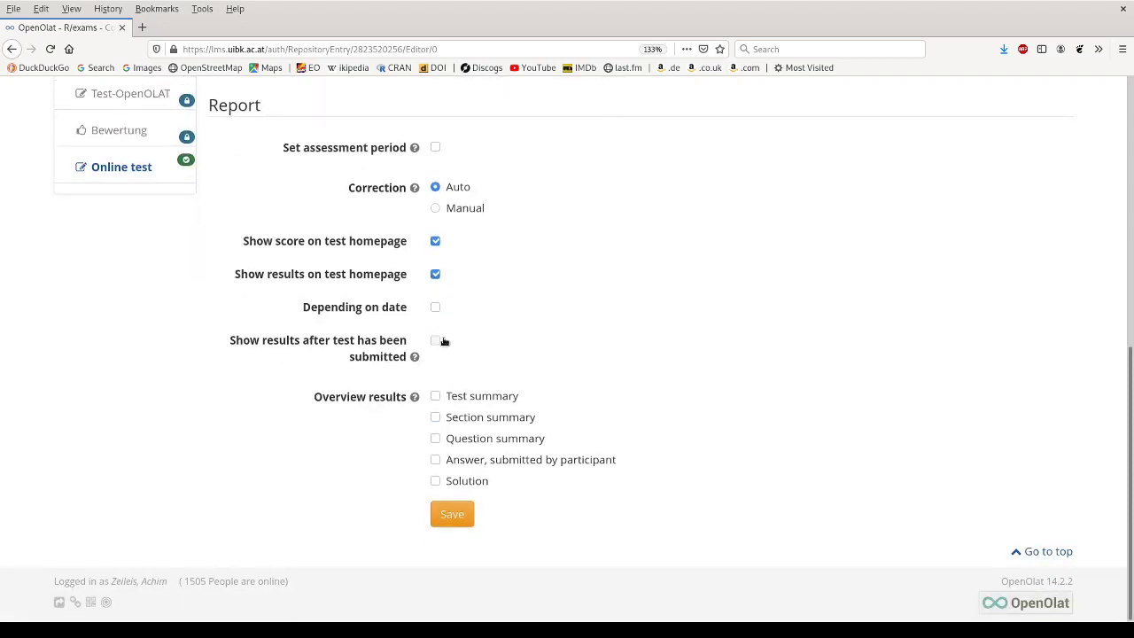
{"action": "left_click", "coordinate": [435, 340]}
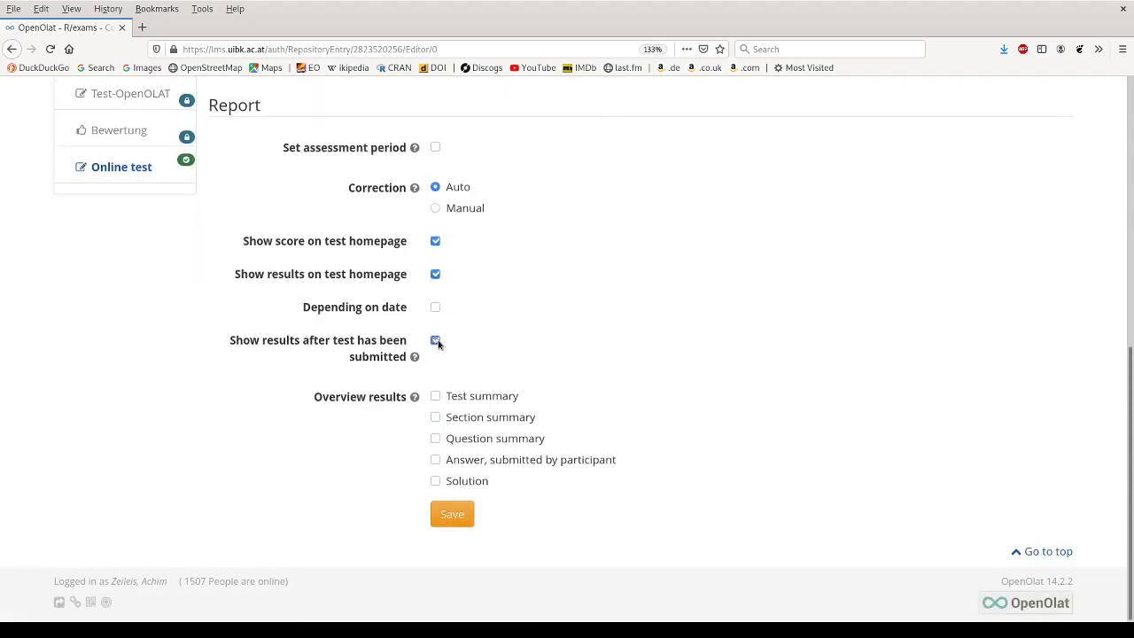
Step: Tick test summary, section summary, question summary, submitted answers and solution, then save
{"action": "left_click", "coordinate": [435, 396]}
{"action": "left_click", "coordinate": [435, 417]}
{"action": "left_click", "coordinate": [435, 438]}
{"action": "left_click", "coordinate": [435, 458]}
{"action": "left_click", "coordinate": [434, 481]}
{"action": "left_click", "coordinate": [451, 512]}
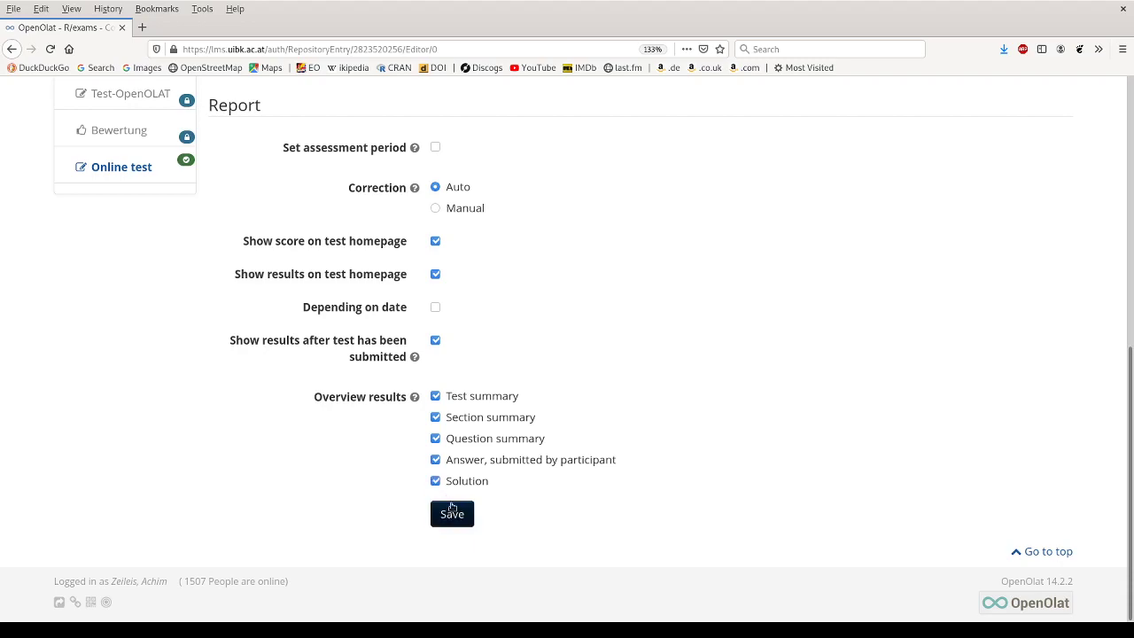
{"action": "scroll", "coordinate": [451, 509], "scroll_direction": "up", "scroll_amount": 6}
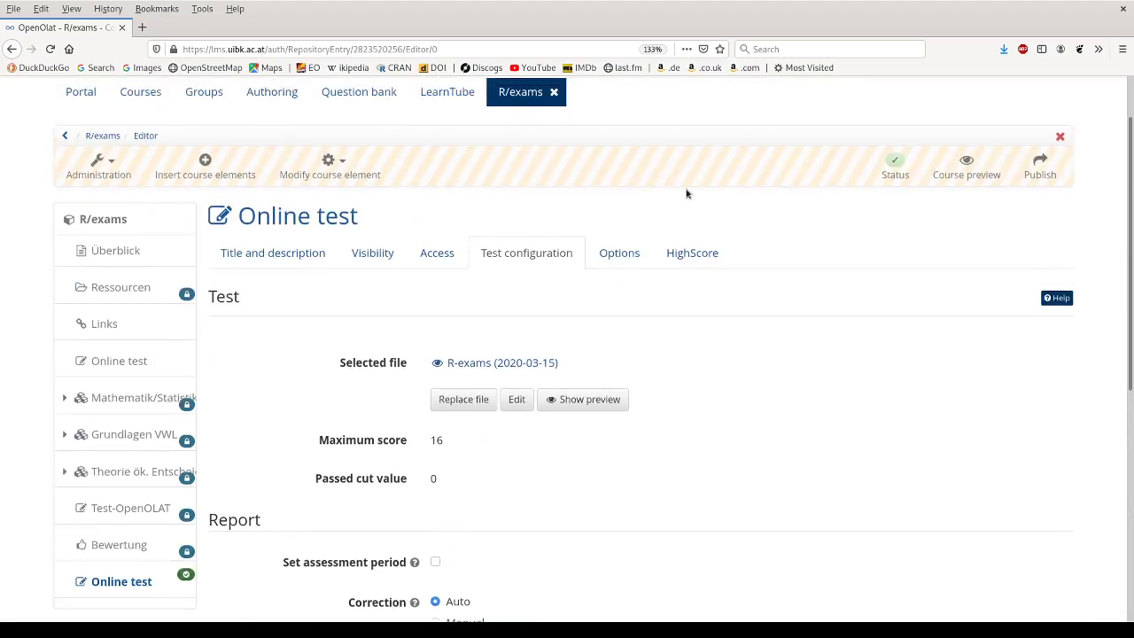
Step: Switch Options to Adjust configuration and limit test attempts to a maximum of 1
{"action": "left_click", "coordinate": [620, 254]}
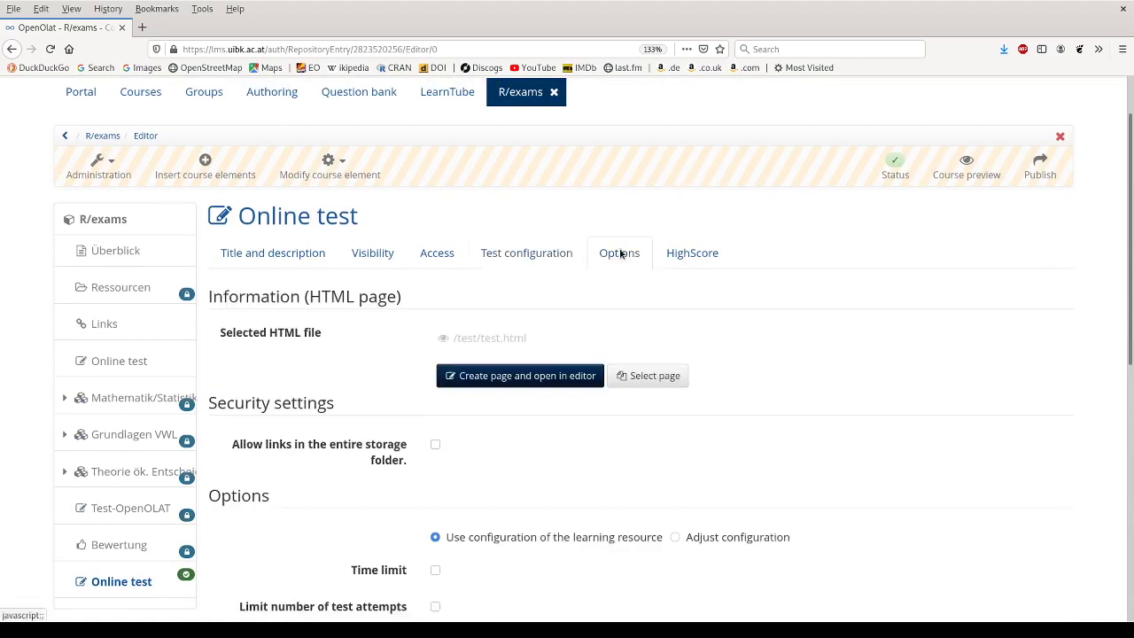
{"action": "scroll", "coordinate": [620, 255], "scroll_direction": "down", "scroll_amount": 3}
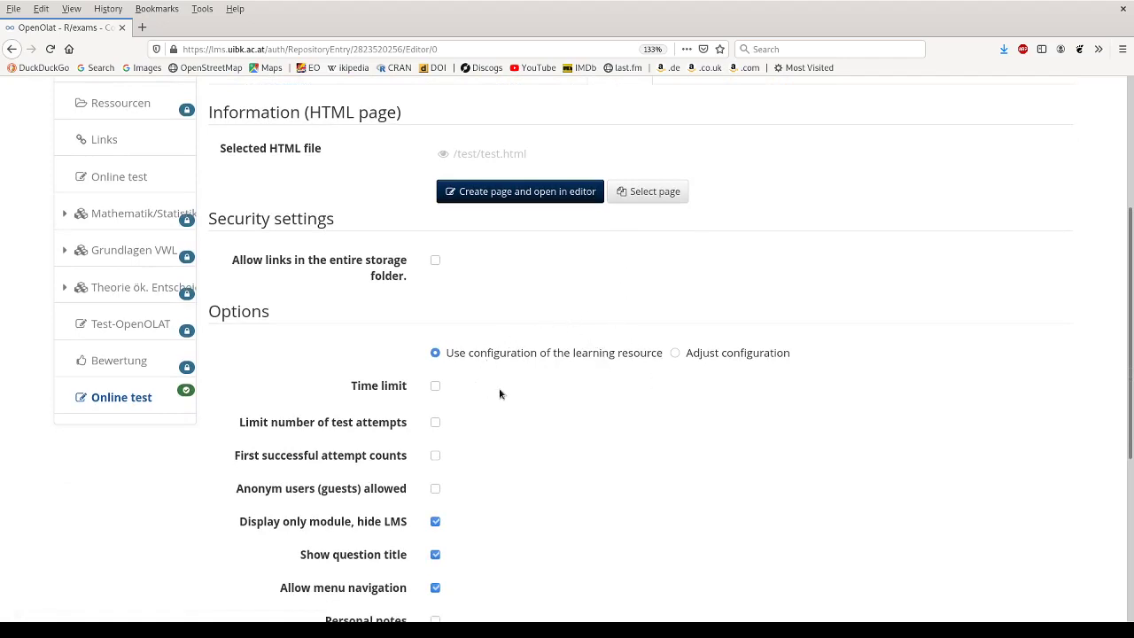
{"action": "left_click", "coordinate": [675, 353]}
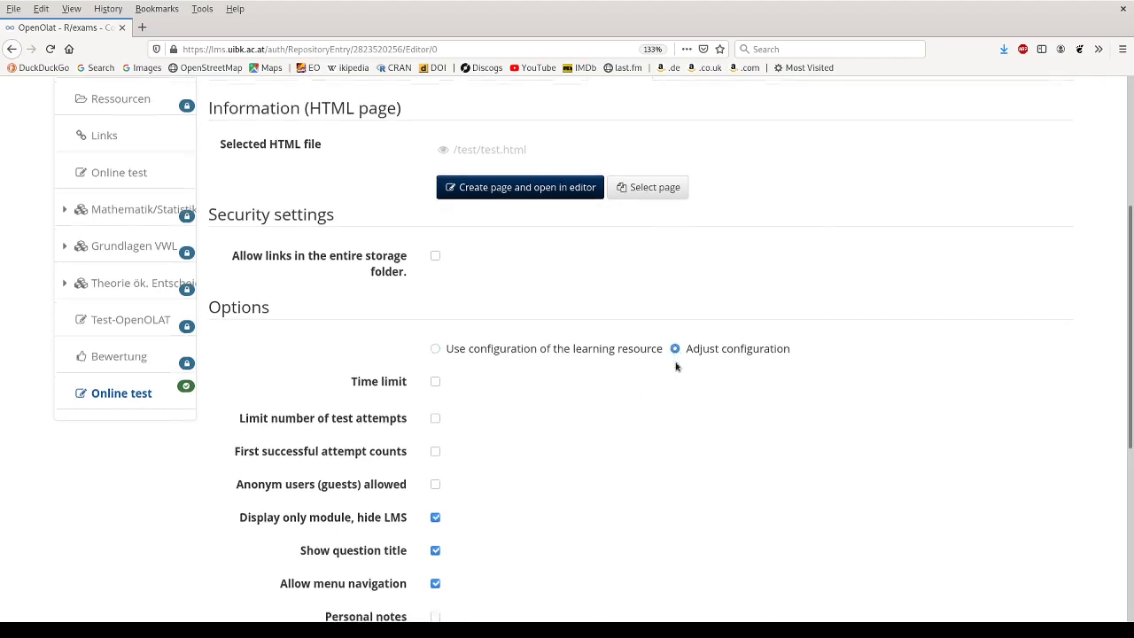
{"action": "scroll", "coordinate": [676, 365], "scroll_direction": "down", "scroll_amount": 3}
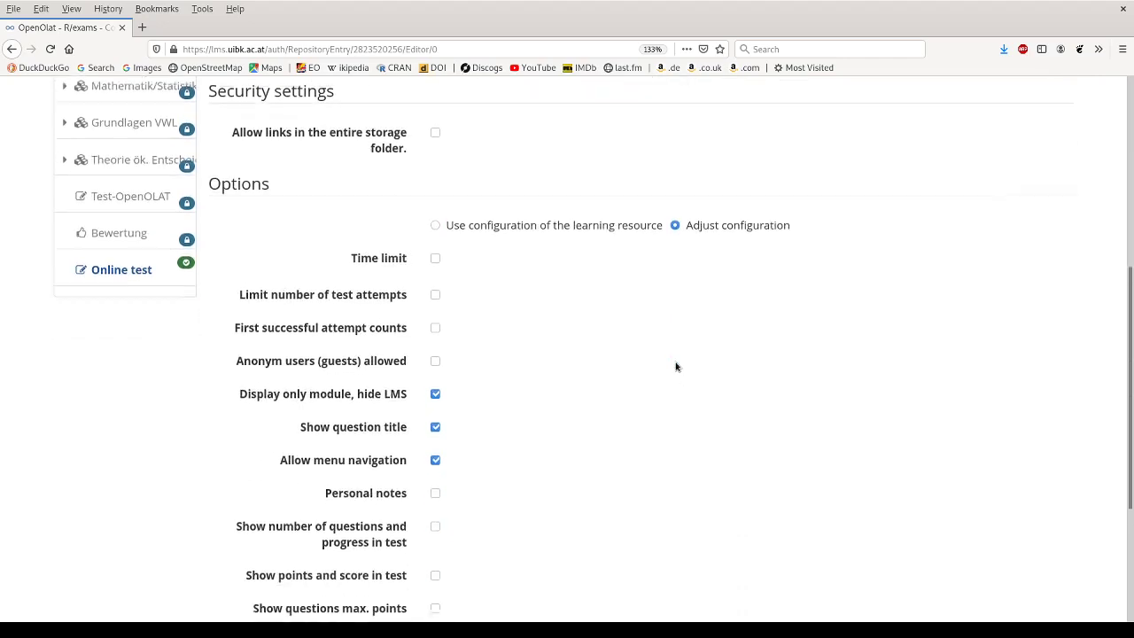
{"action": "left_click", "coordinate": [435, 284]}
{"action": "left_click", "coordinate": [451, 324]}
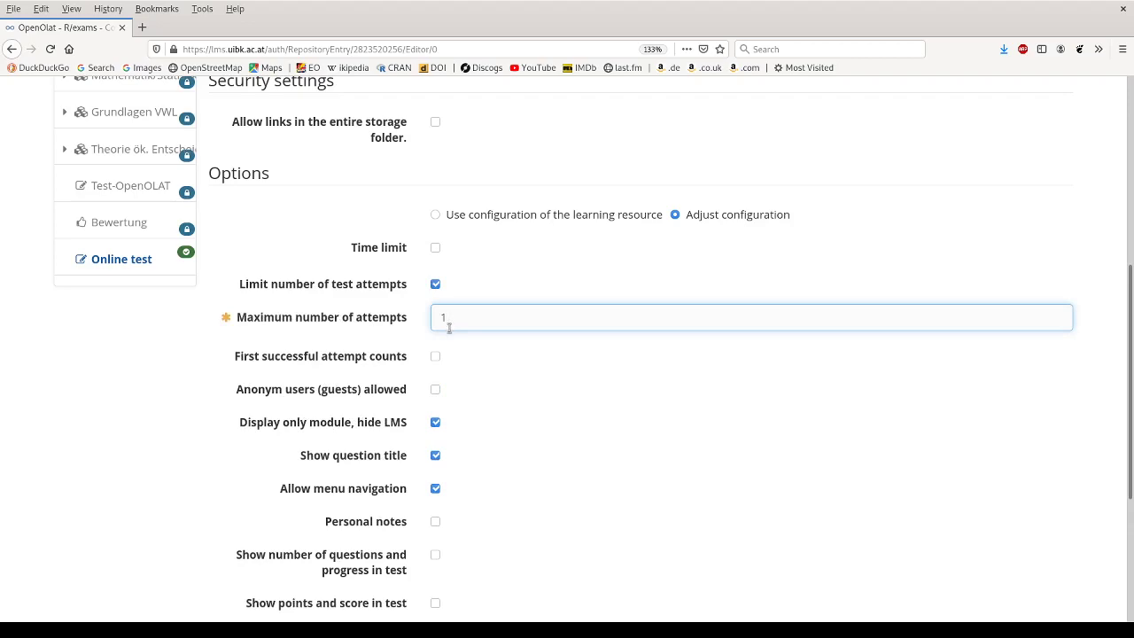
Step: Enable Show points and score and Allow to suspend, then save the test options
{"action": "scroll", "coordinate": [449, 328], "scroll_direction": "down", "scroll_amount": 3}
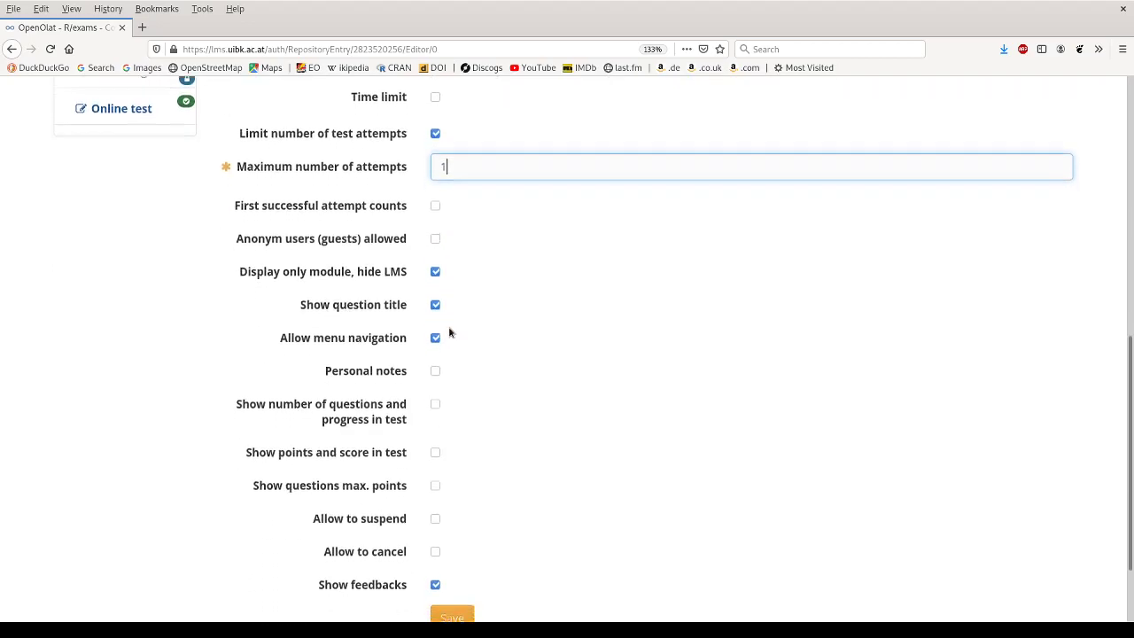
{"action": "scroll", "coordinate": [449, 331], "scroll_direction": "down", "scroll_amount": 1}
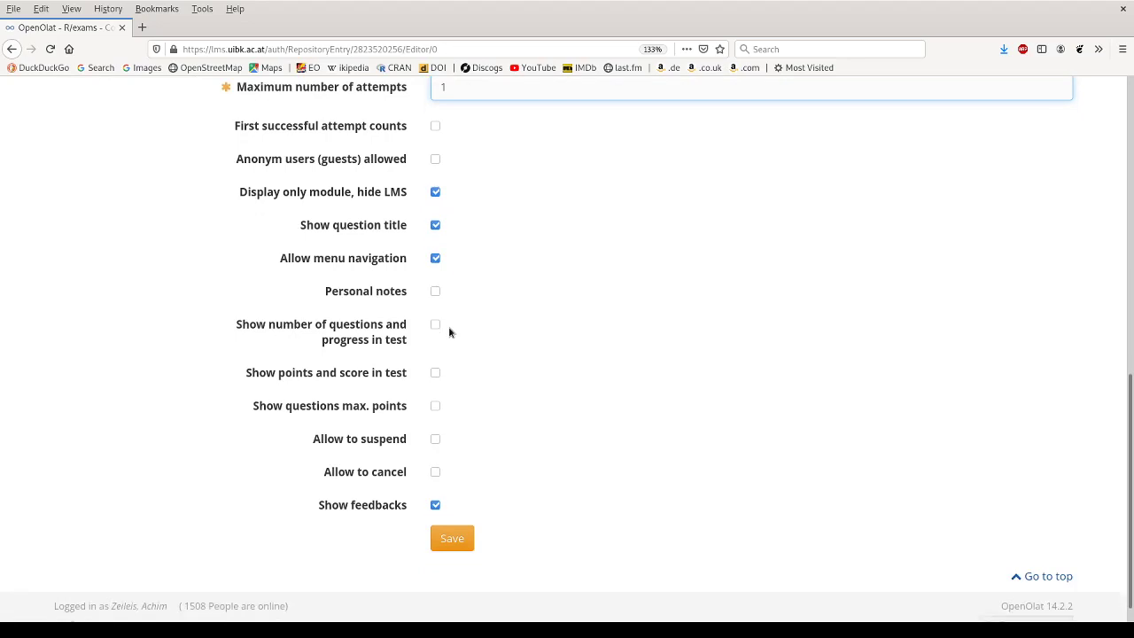
{"action": "left_click", "coordinate": [434, 373]}
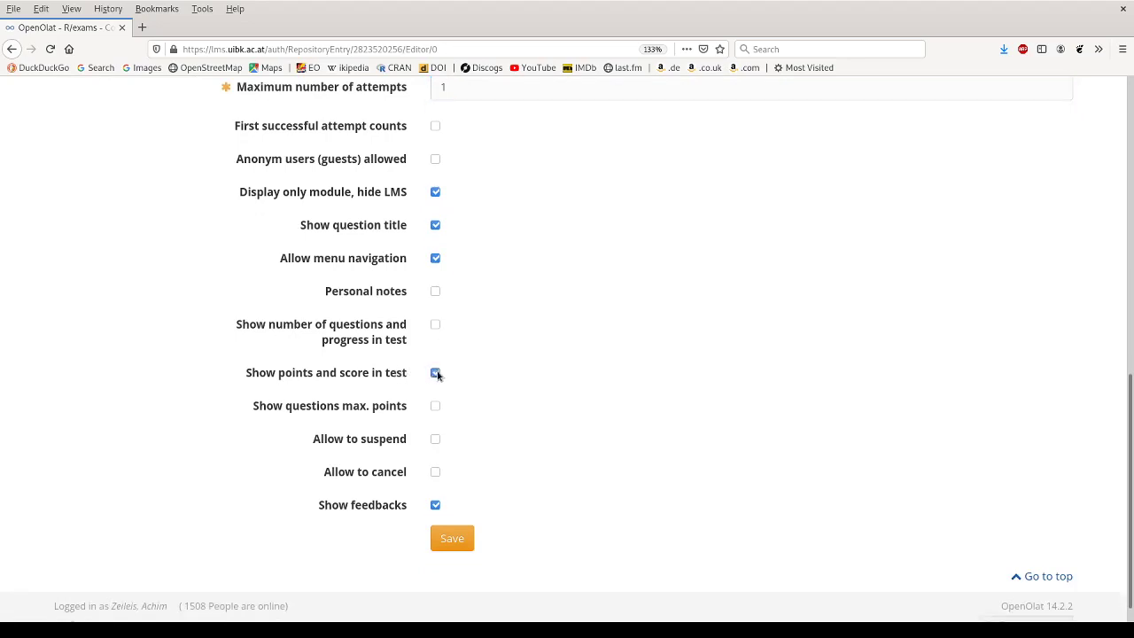
{"action": "left_click", "coordinate": [435, 440]}
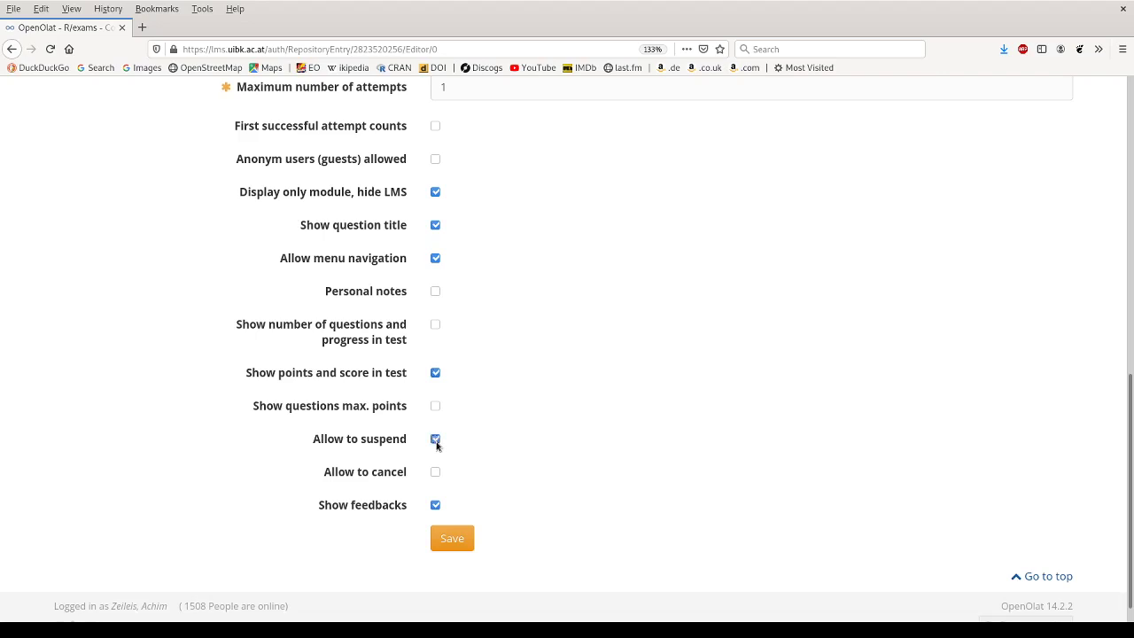
{"action": "left_click", "coordinate": [452, 538]}
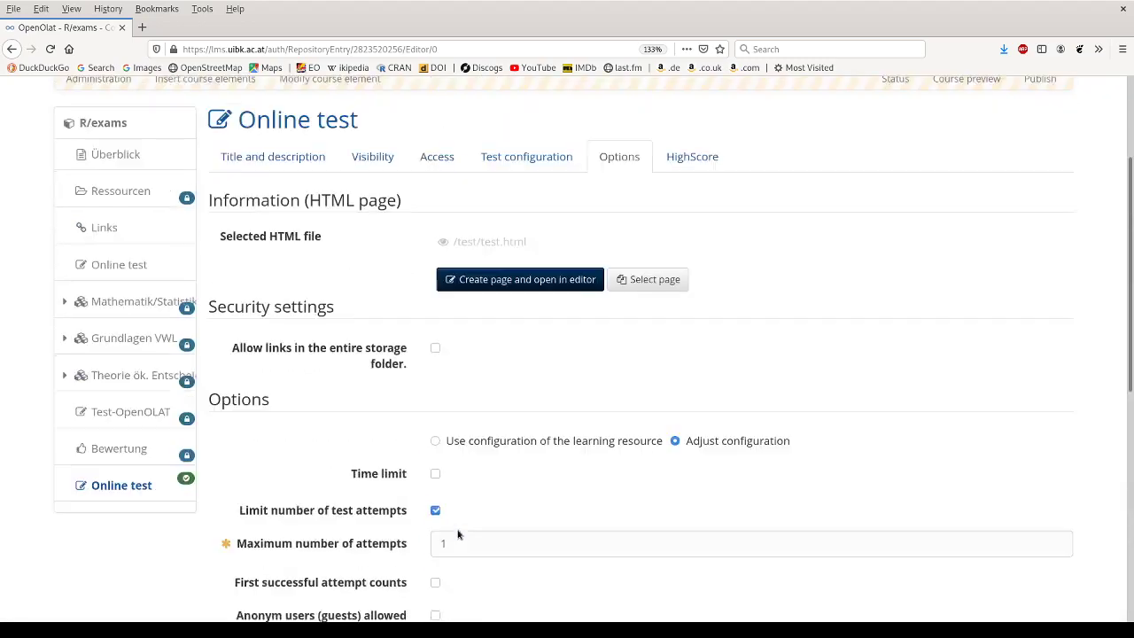
{"action": "scroll", "coordinate": [458, 534], "scroll_direction": "up", "scroll_amount": 2}
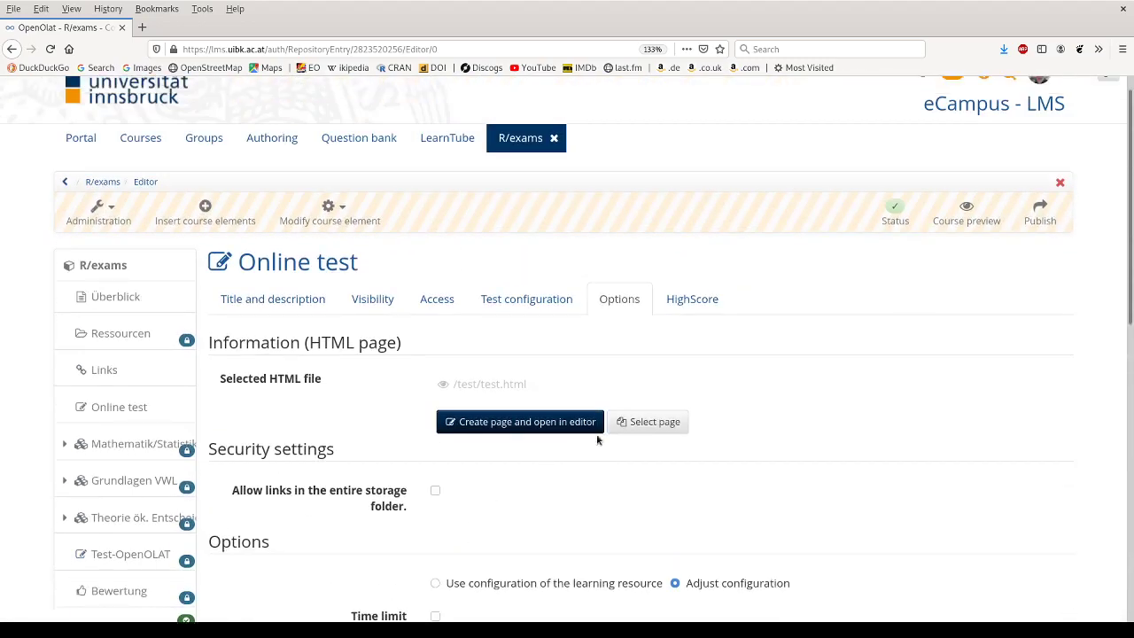
Step: Publish the course changes and close the course editor
{"action": "left_click", "coordinate": [1045, 207]}
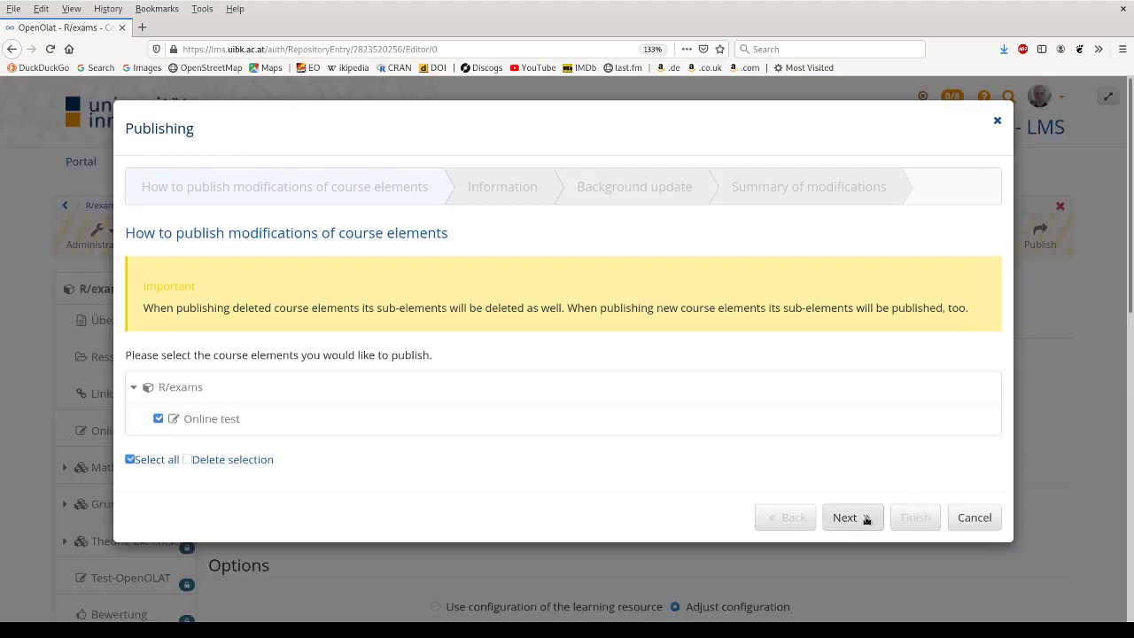
{"action": "left_click", "coordinate": [863, 518]}
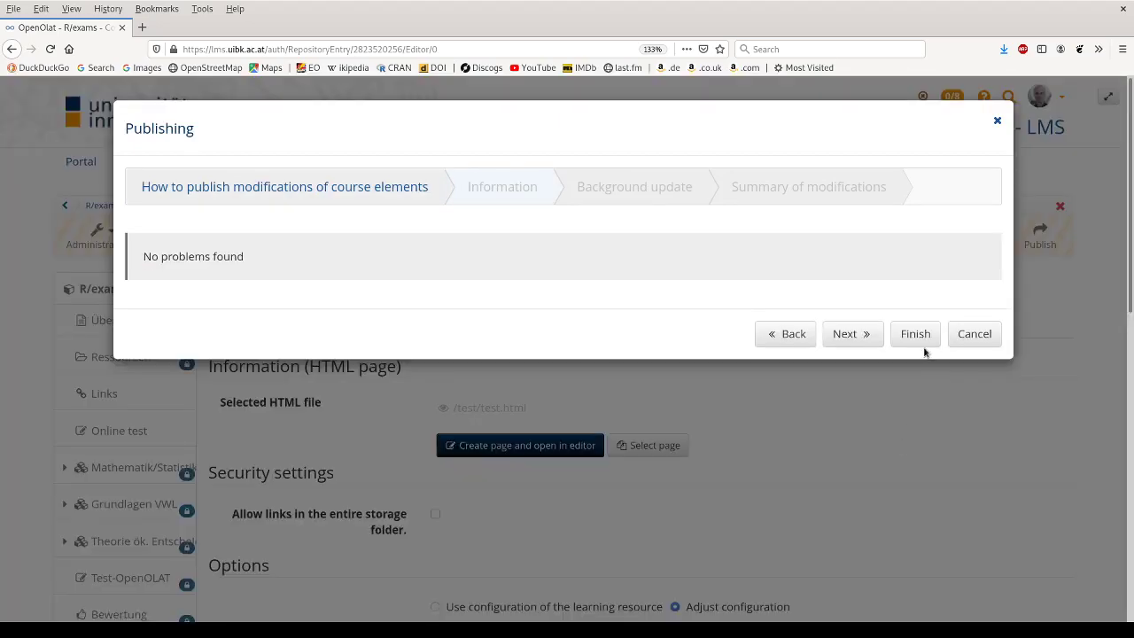
{"action": "left_click", "coordinate": [921, 343]}
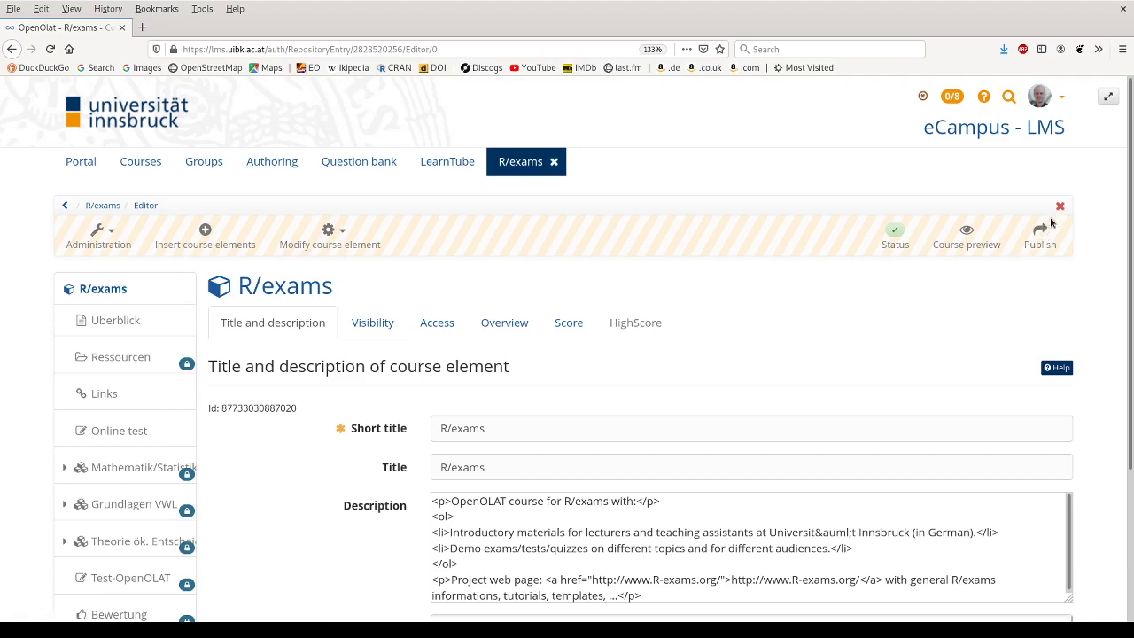
{"action": "left_click", "coordinate": [1060, 207]}
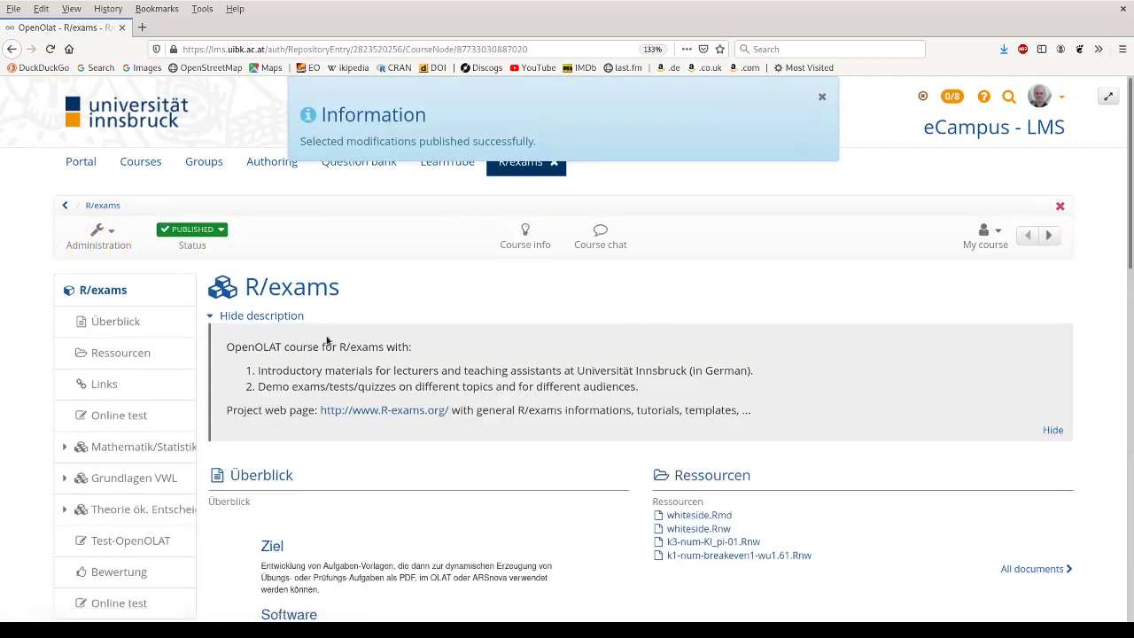
{"action": "scroll", "coordinate": [313, 341], "scroll_direction": "down", "scroll_amount": 2}
{"action": "scroll", "coordinate": [314, 341], "scroll_direction": "down", "scroll_amount": 1}
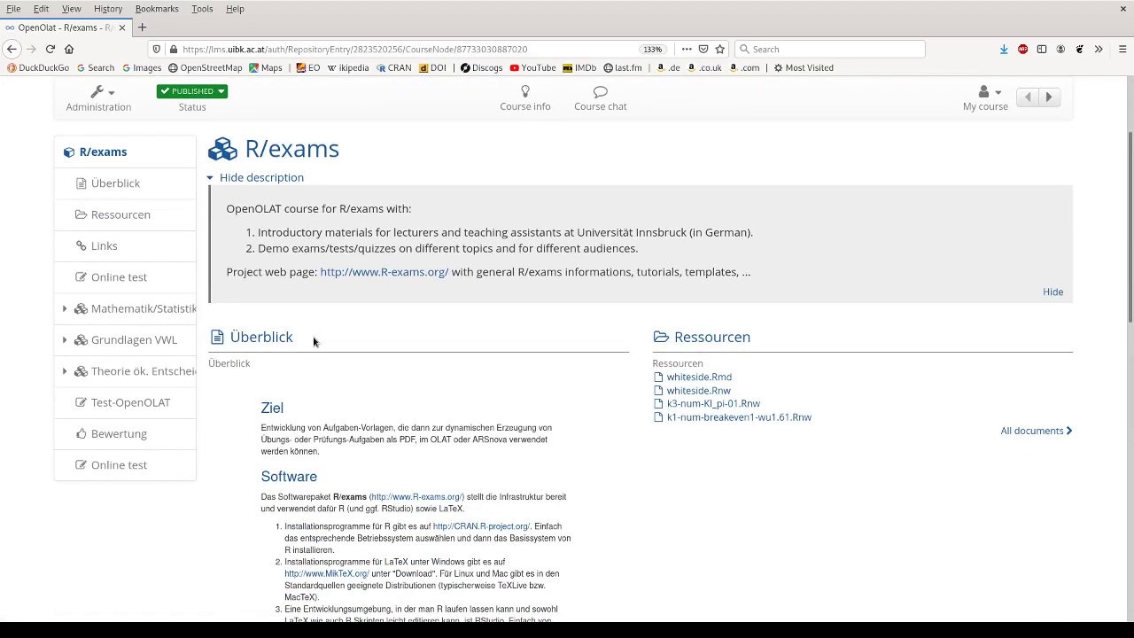
Step: Start the Online test and submit d. Bern for the Swiss capital question
{"action": "left_click", "coordinate": [115, 467]}
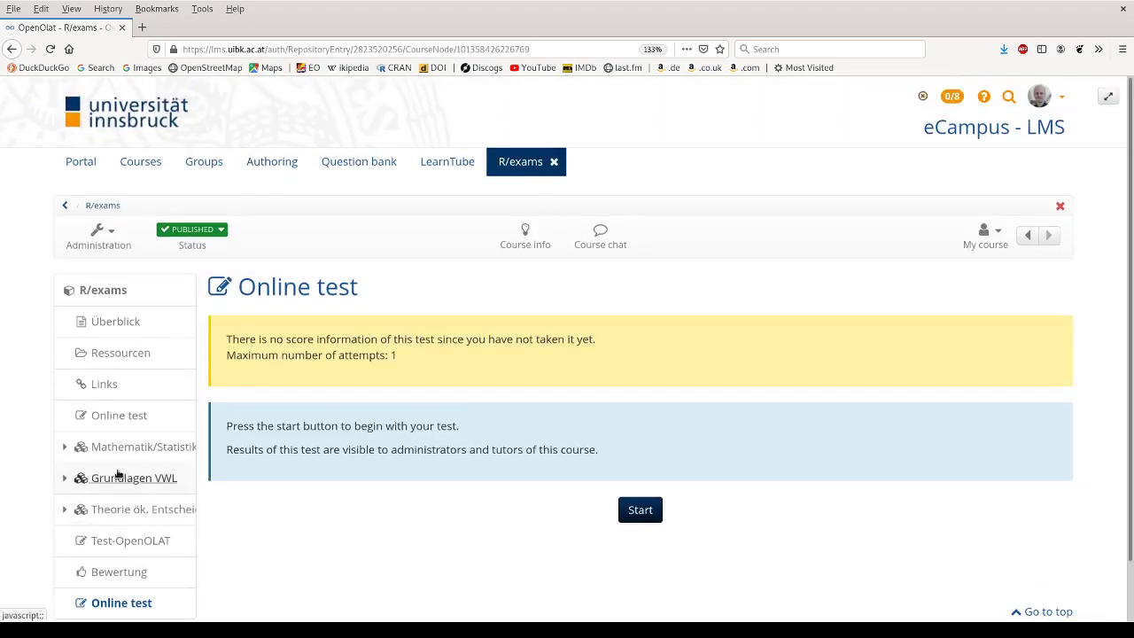
{"action": "left_click", "coordinate": [639, 511]}
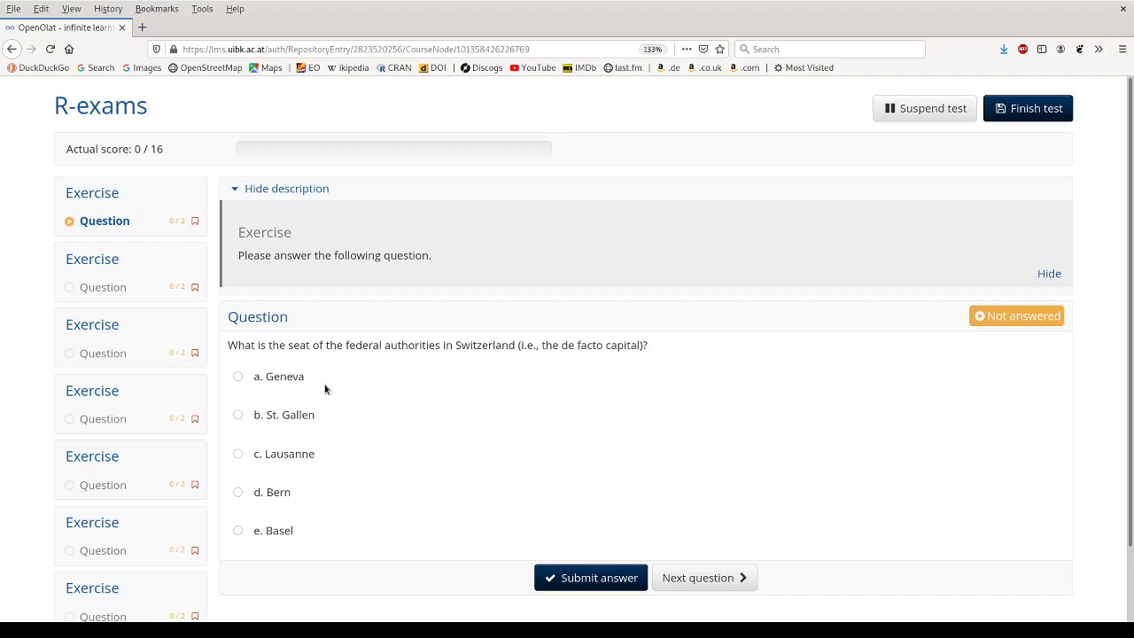
{"action": "left_click", "coordinate": [241, 494]}
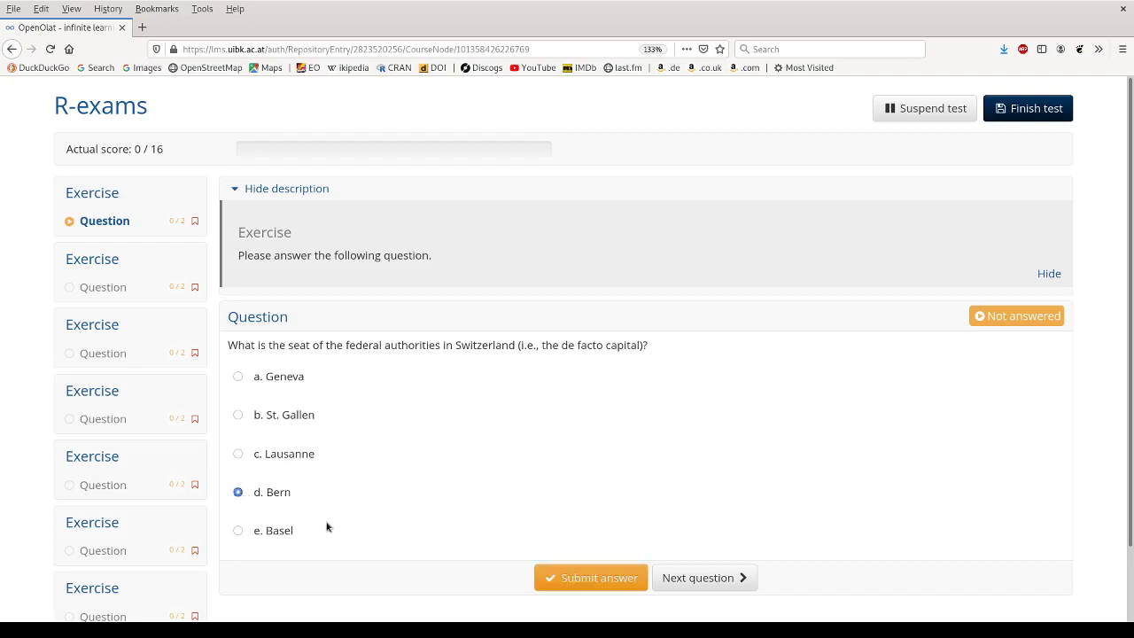
{"action": "left_click", "coordinate": [591, 577]}
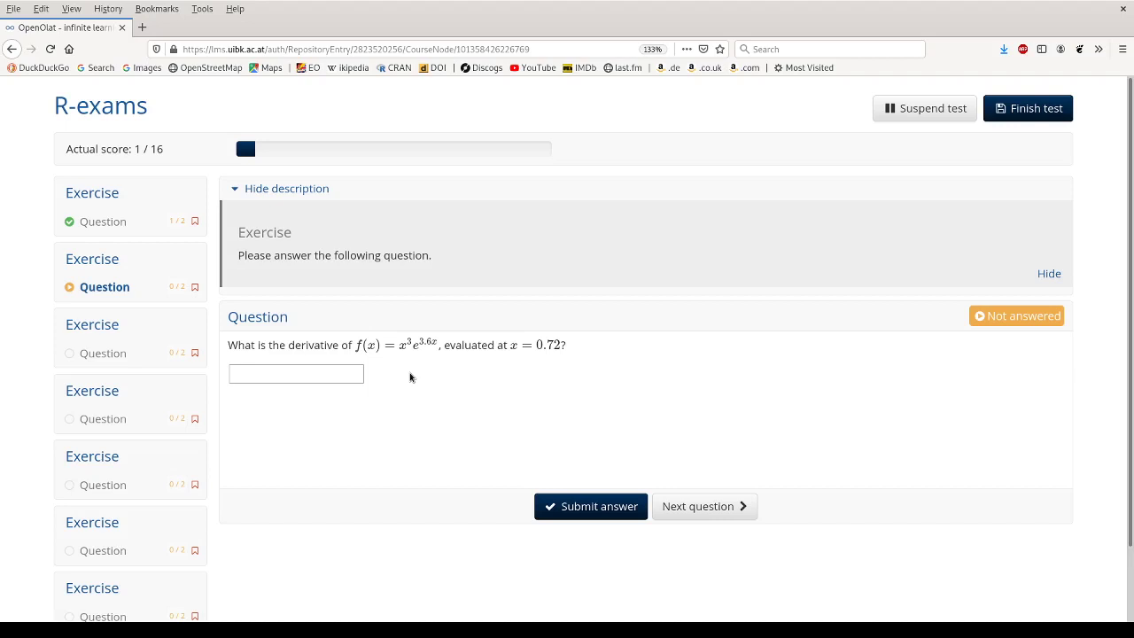
Step: Submit 1.23 as the derivative answer and review the shown solution
{"action": "left_click", "coordinate": [316, 372]}
{"action": "type", "text": "1.23"}
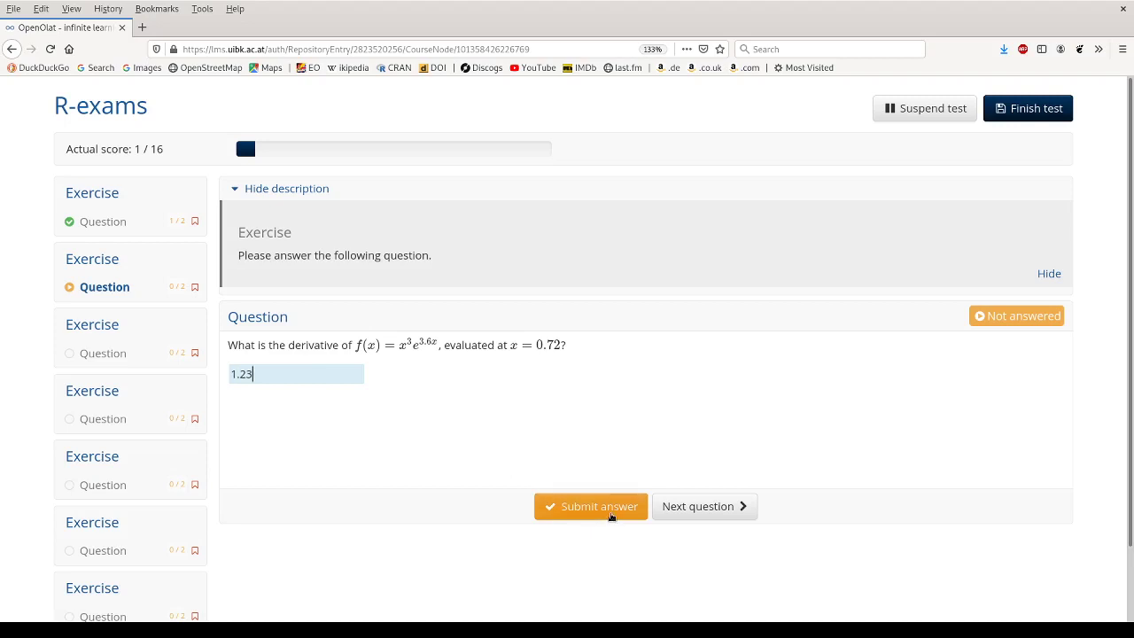
{"action": "left_click", "coordinate": [609, 512]}
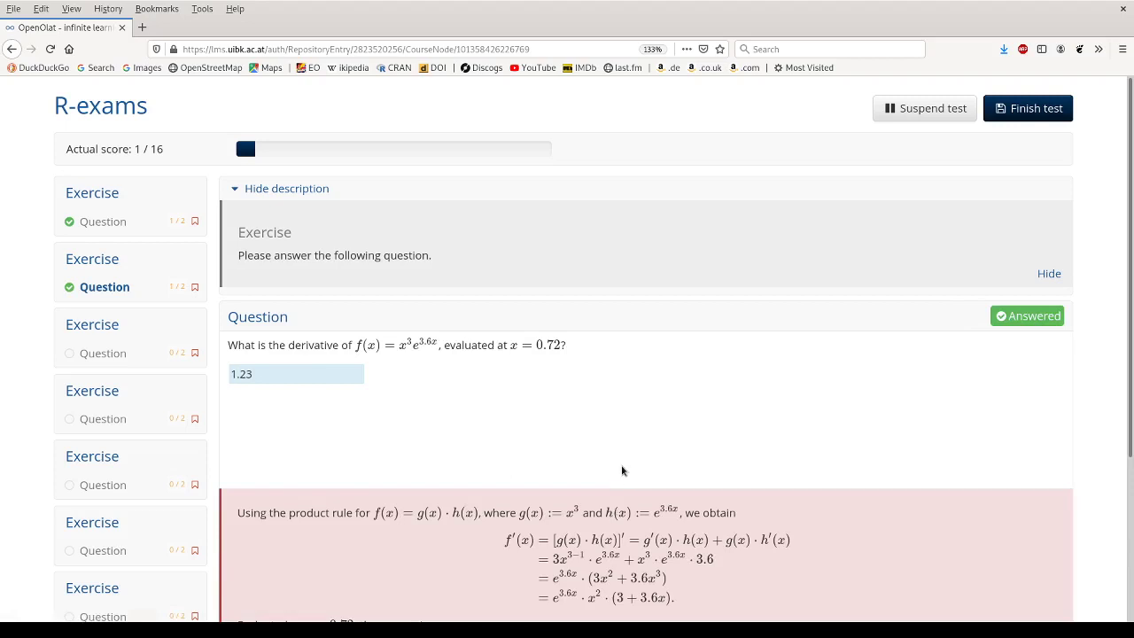
{"action": "scroll", "coordinate": [621, 465], "scroll_direction": "down", "scroll_amount": 2}
{"action": "scroll", "coordinate": [621, 465], "scroll_direction": "down", "scroll_amount": 1}
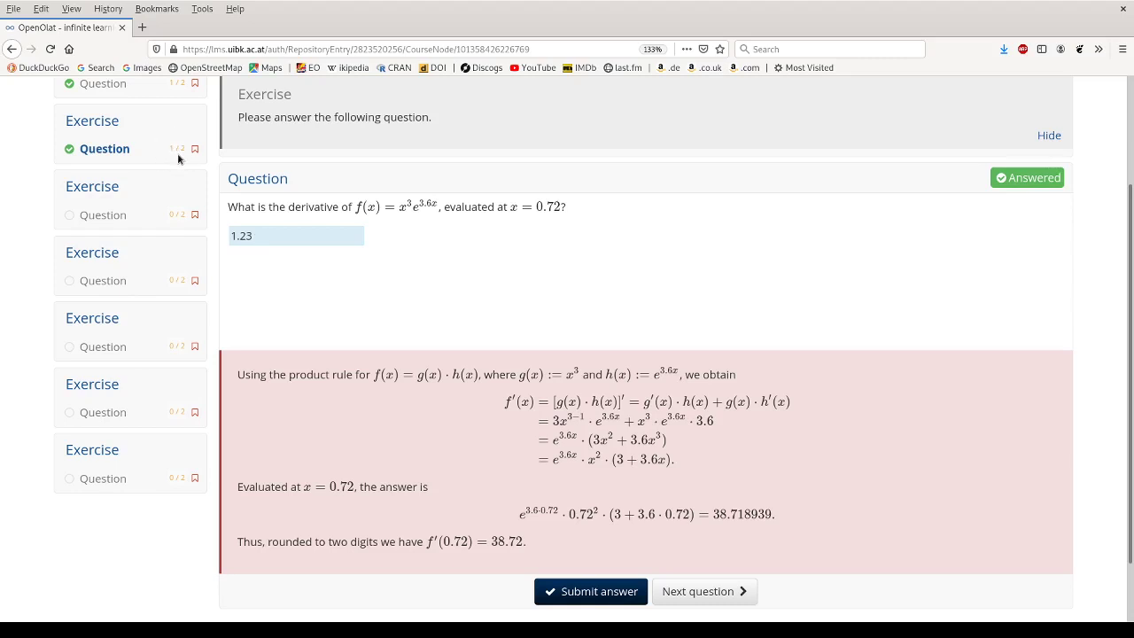
Step: Replace the derivative answer 1.23 with 38.72 and resubmit
{"action": "left_click", "coordinate": [263, 239]}
{"action": "left_click_drag", "start_coordinate": [263, 238], "coordinate": [206, 243]}
{"action": "key", "text": "BackSpace"}
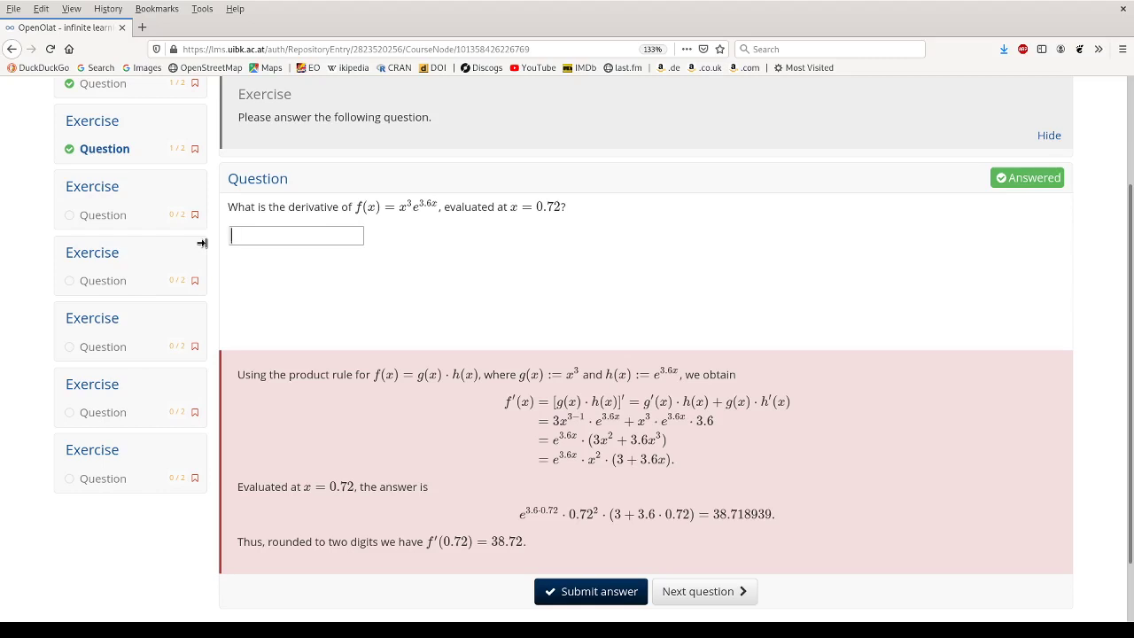
{"action": "type", "text": "38.72"}
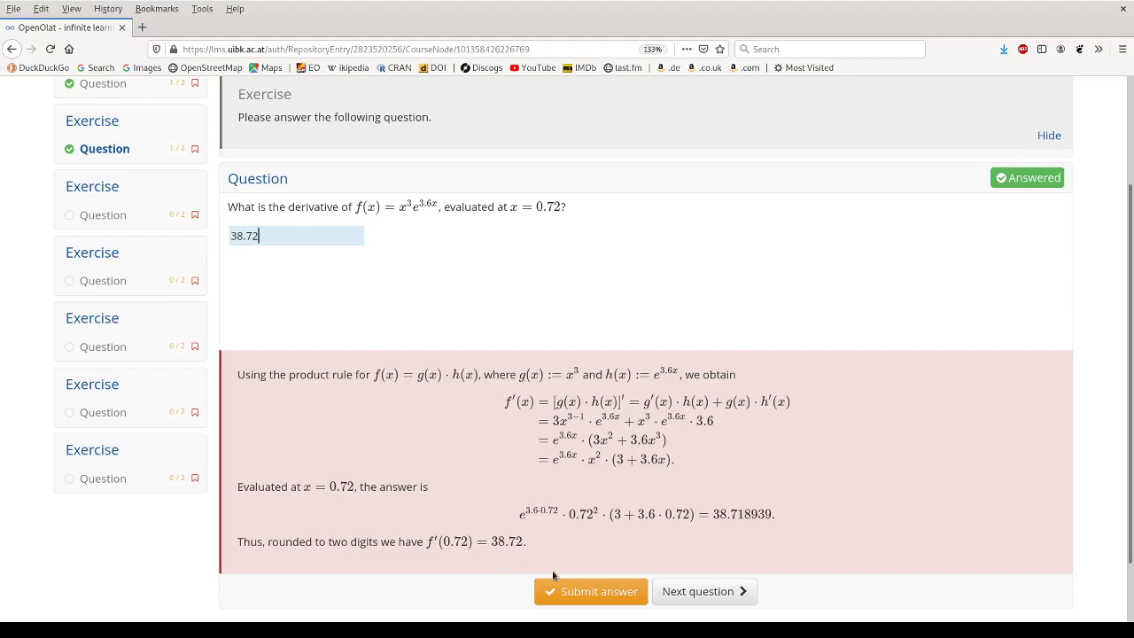
{"action": "left_click", "coordinate": [584, 601]}
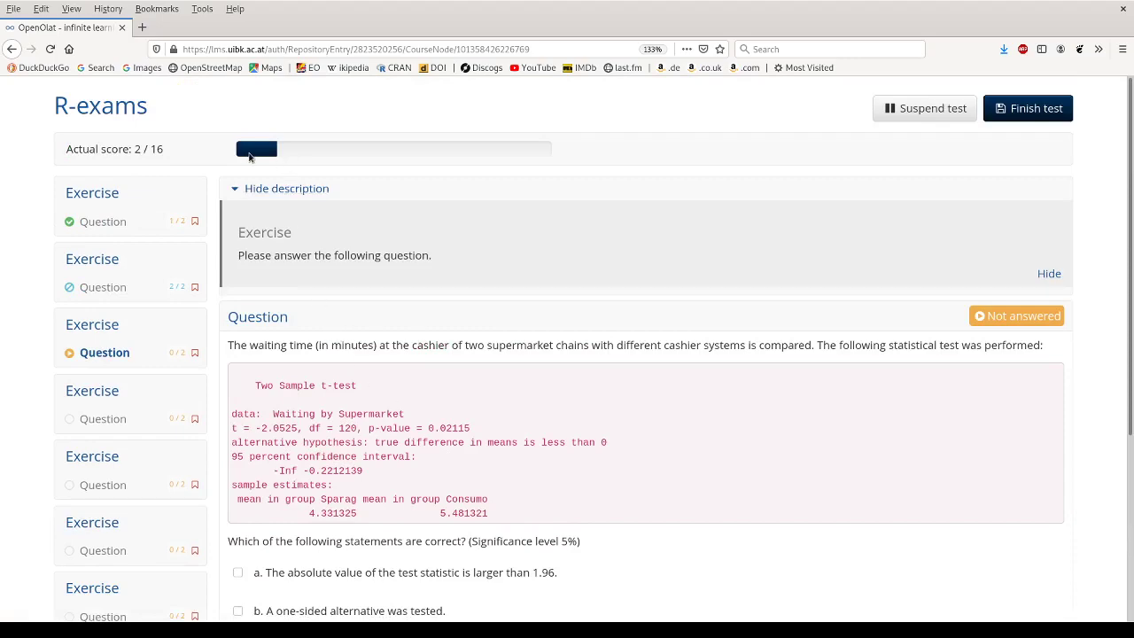
Step: Answer the t-test question with statements a, b and e and submit
{"action": "scroll", "coordinate": [249, 157], "scroll_direction": "down", "scroll_amount": 3}
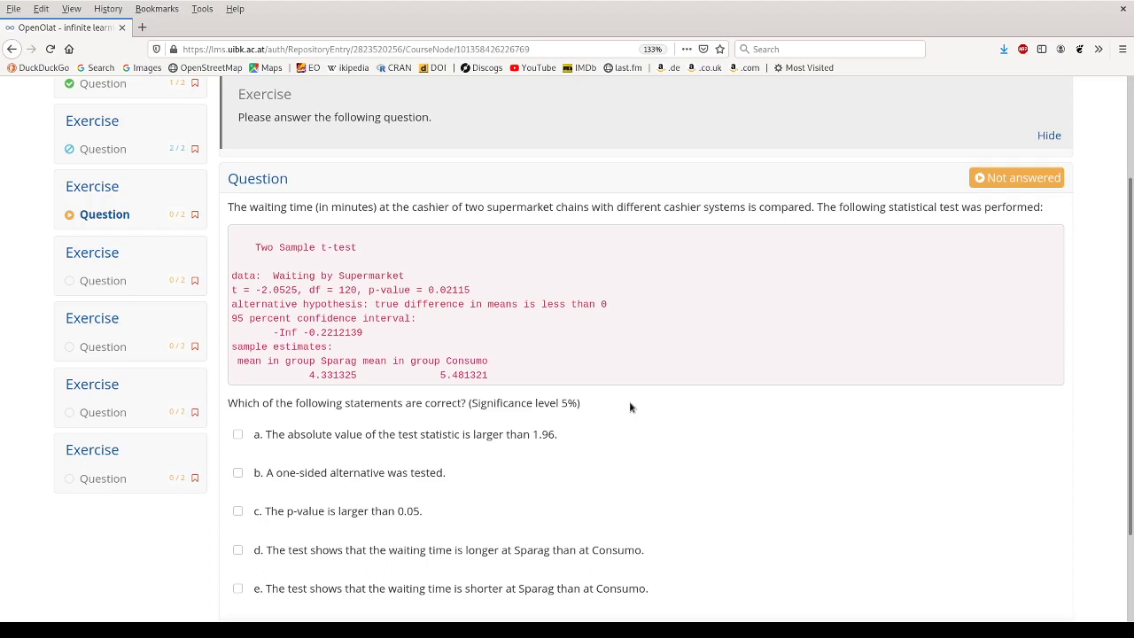
{"action": "scroll", "coordinate": [630, 406], "scroll_direction": "down", "scroll_amount": 1}
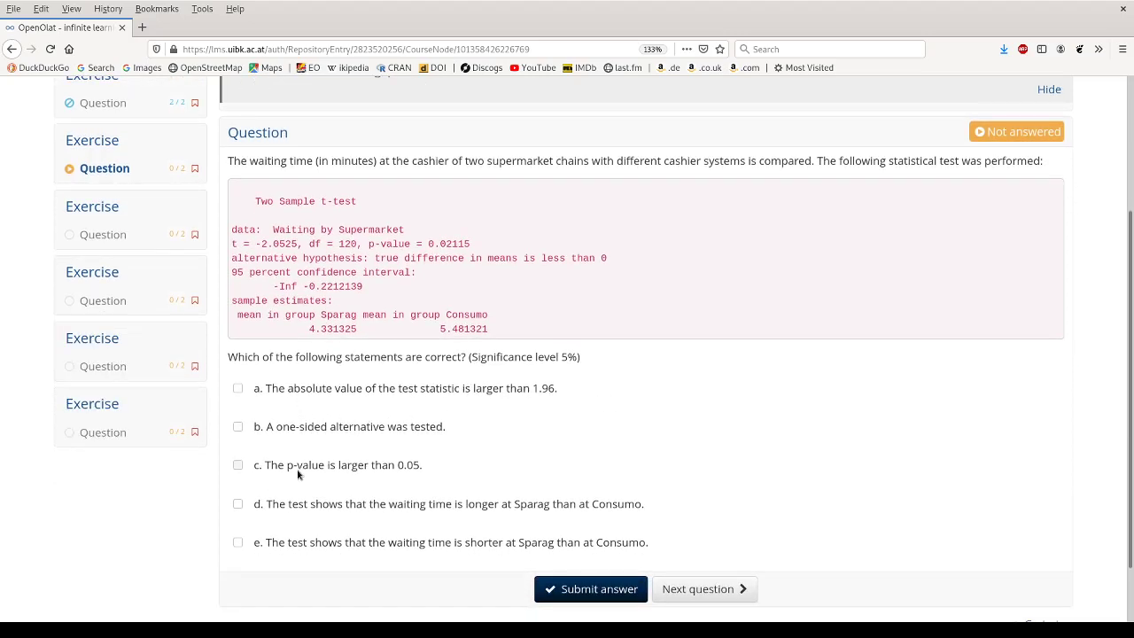
{"action": "left_click", "coordinate": [237, 389]}
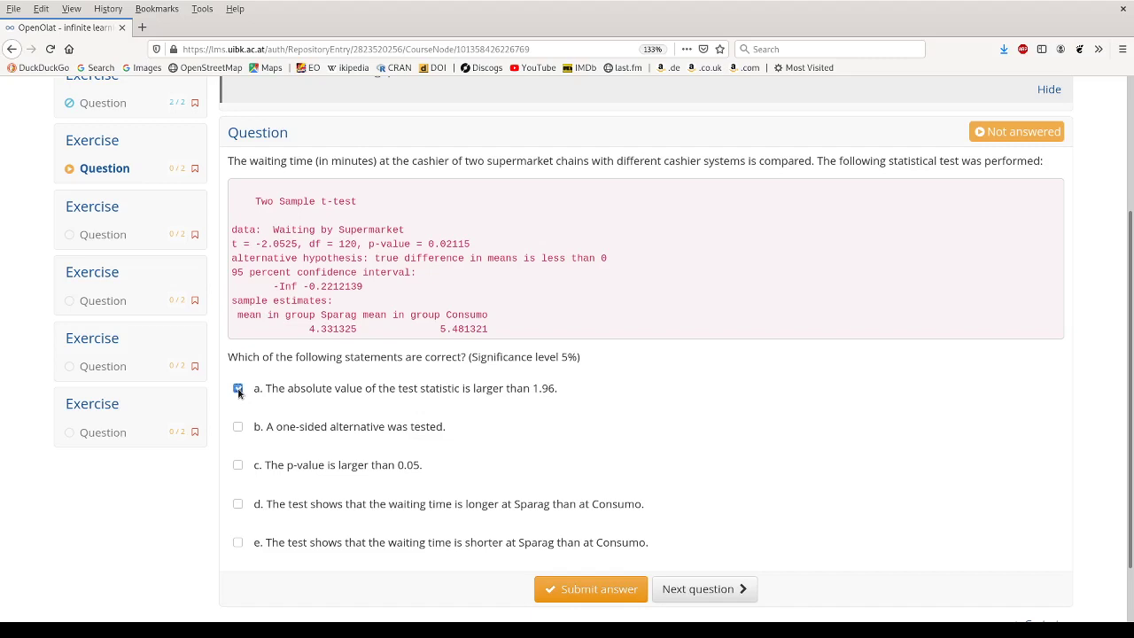
{"action": "left_click", "coordinate": [237, 430]}
{"action": "left_click", "coordinate": [237, 543]}
{"action": "left_click", "coordinate": [611, 589]}
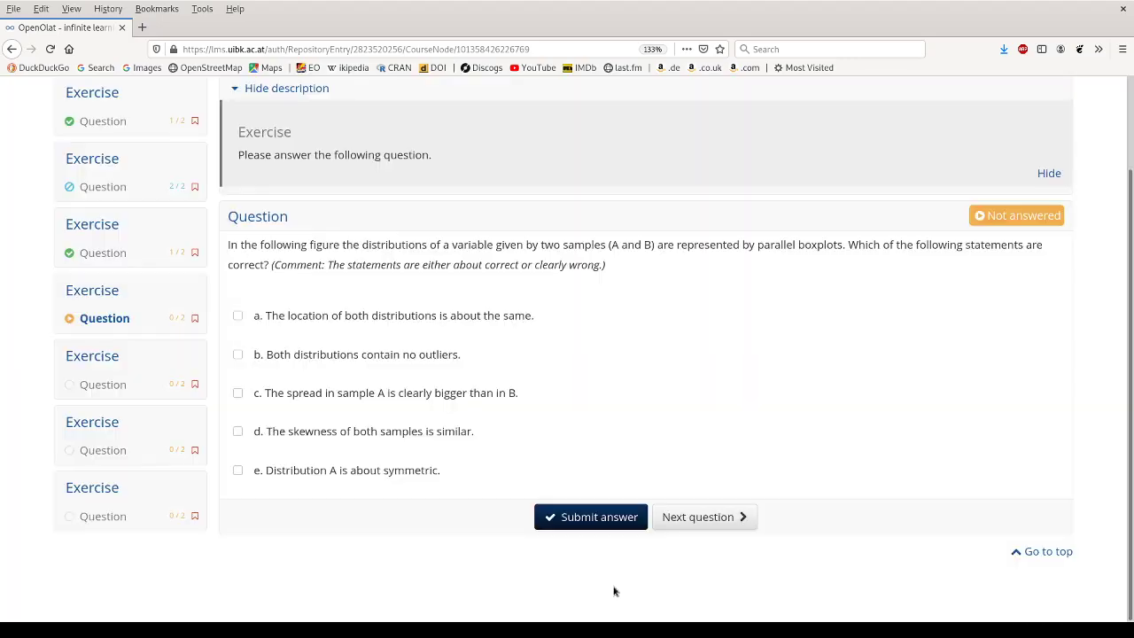
Step: Answer the boxplot question with statements b, d and e and submit
{"action": "scroll", "coordinate": [613, 590], "scroll_direction": "up", "scroll_amount": 2}
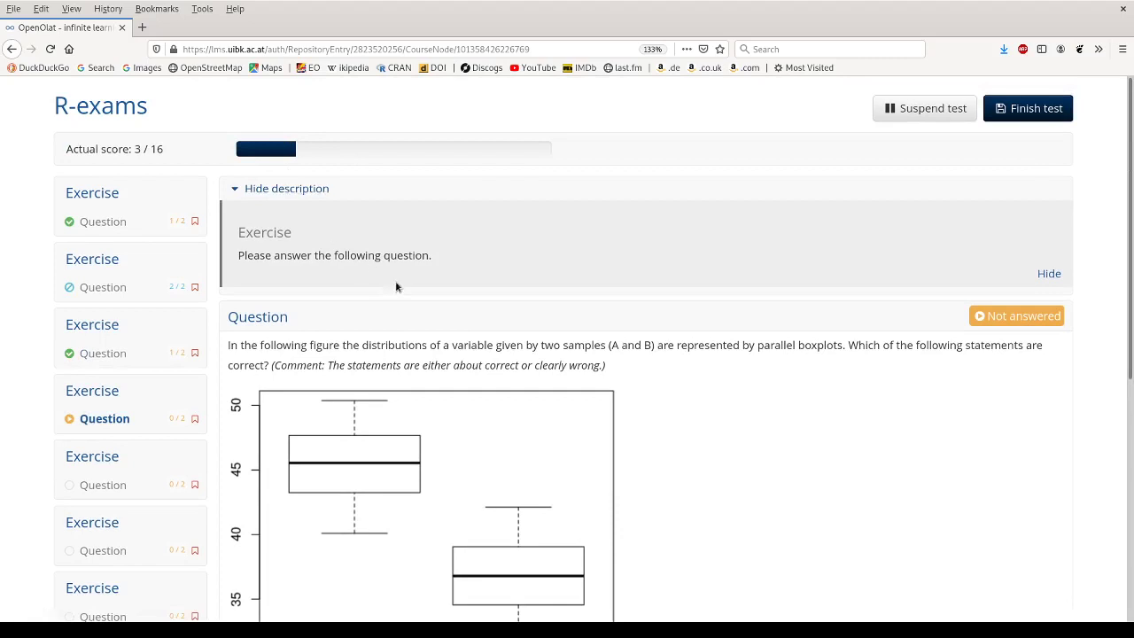
{"action": "scroll", "coordinate": [397, 286], "scroll_direction": "down", "scroll_amount": 3}
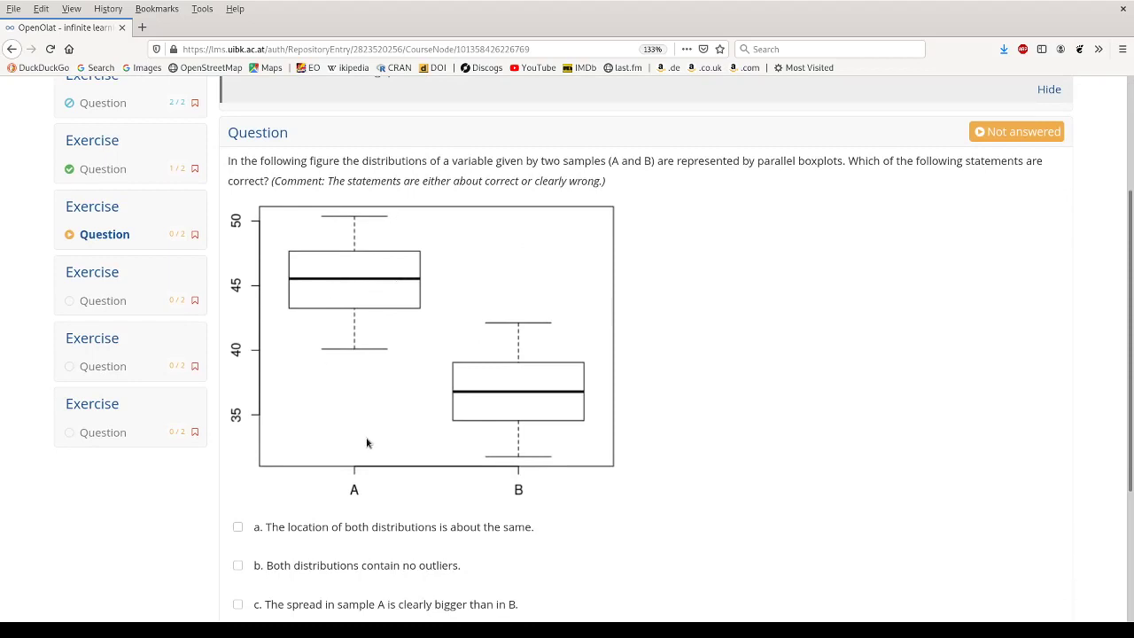
{"action": "scroll", "coordinate": [366, 442], "scroll_direction": "down", "scroll_amount": 3}
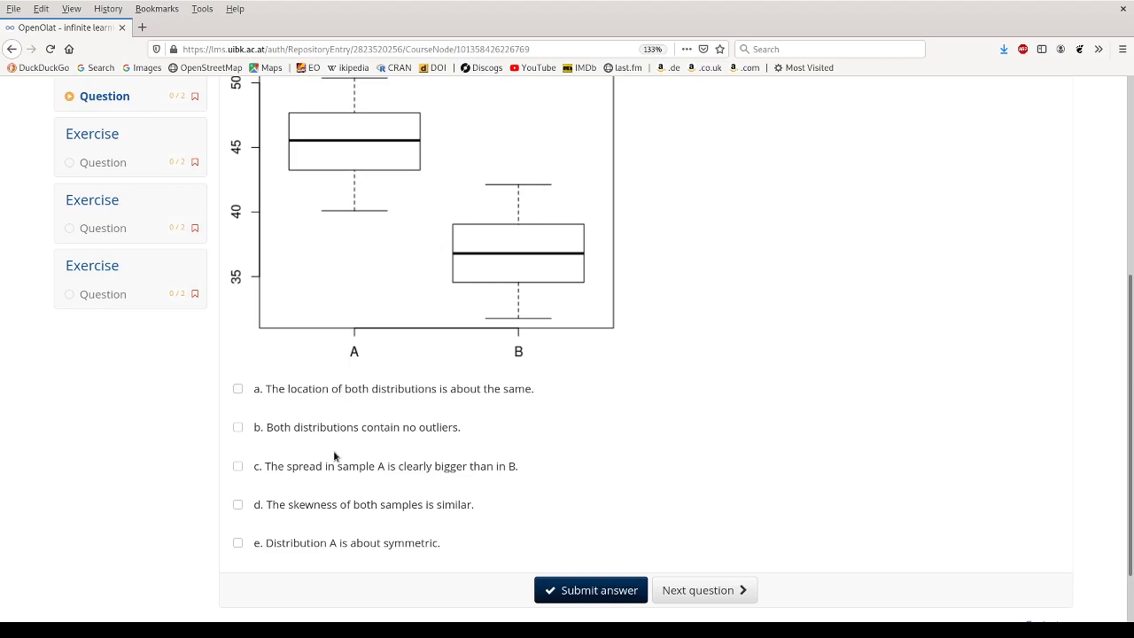
{"action": "left_click", "coordinate": [236, 428]}
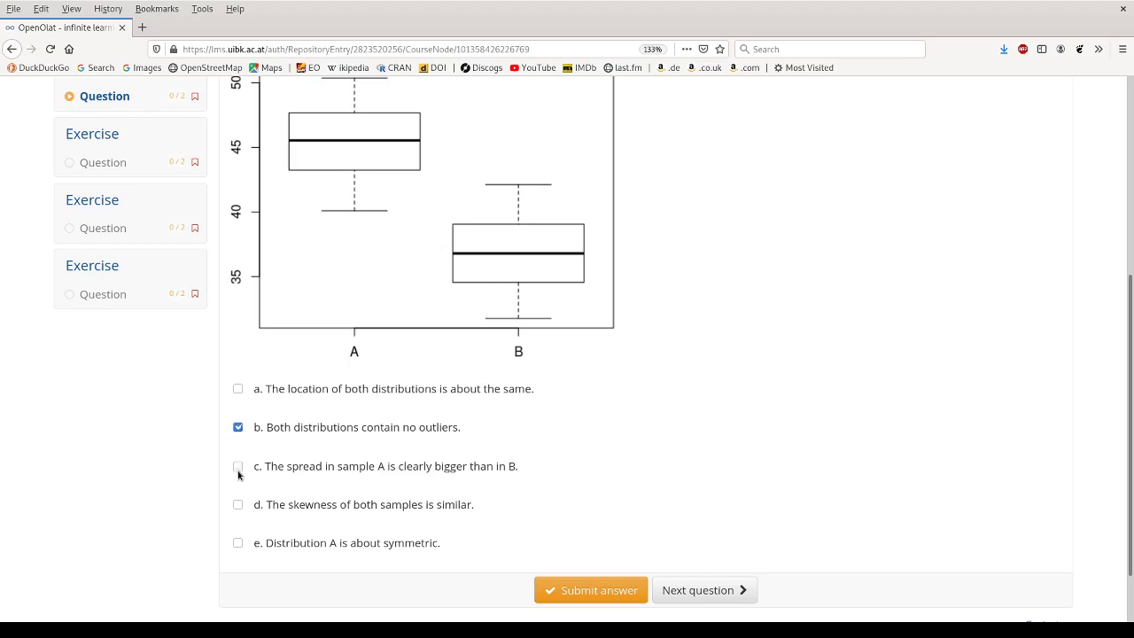
{"action": "left_click", "coordinate": [238, 504]}
{"action": "left_click", "coordinate": [238, 543]}
{"action": "left_click", "coordinate": [564, 590]}
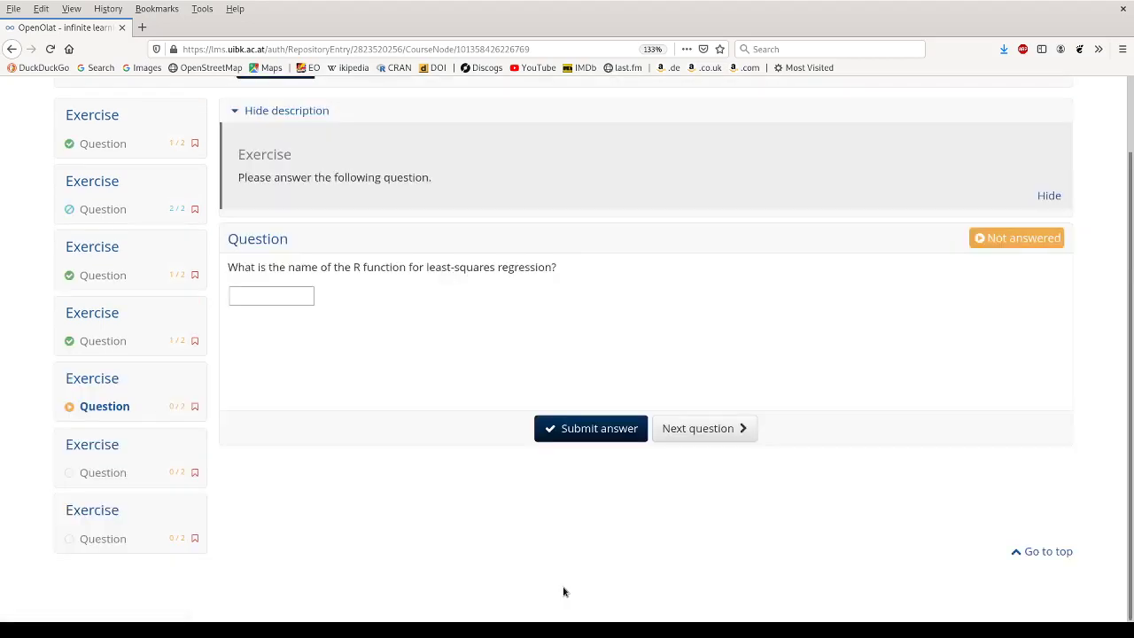
Step: Enter lm as the least-squares regression function and submit the answer
{"action": "scroll", "coordinate": [563, 592], "scroll_direction": "up", "scroll_amount": 2}
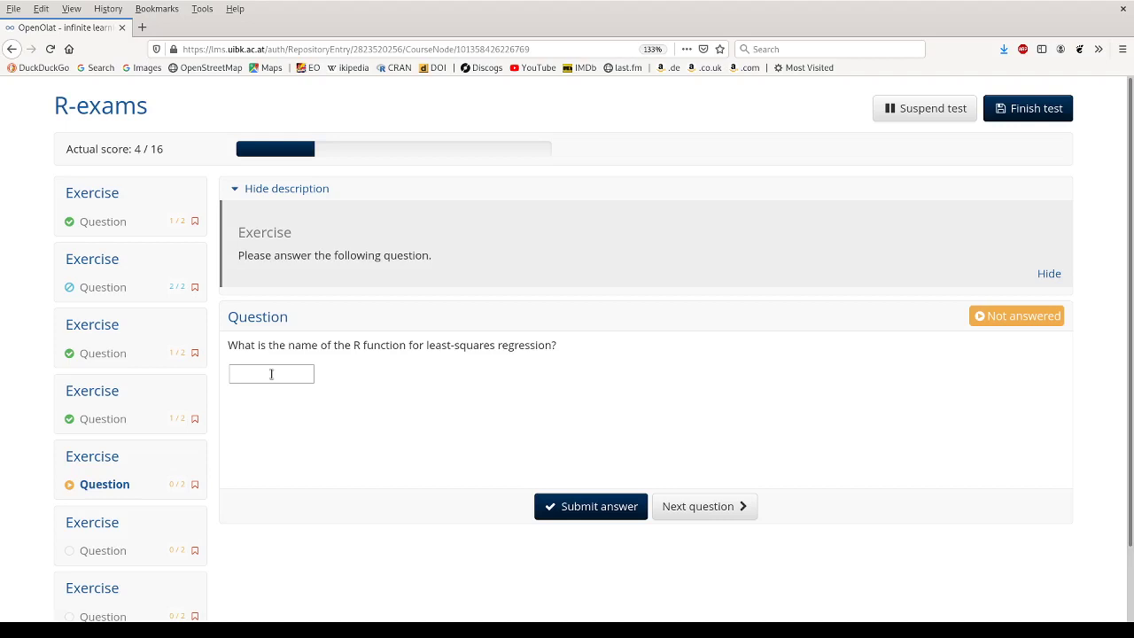
{"action": "type", "text": "l"}
{"action": "key", "text": "BackSpace"}
{"action": "type", "text": "lm"}
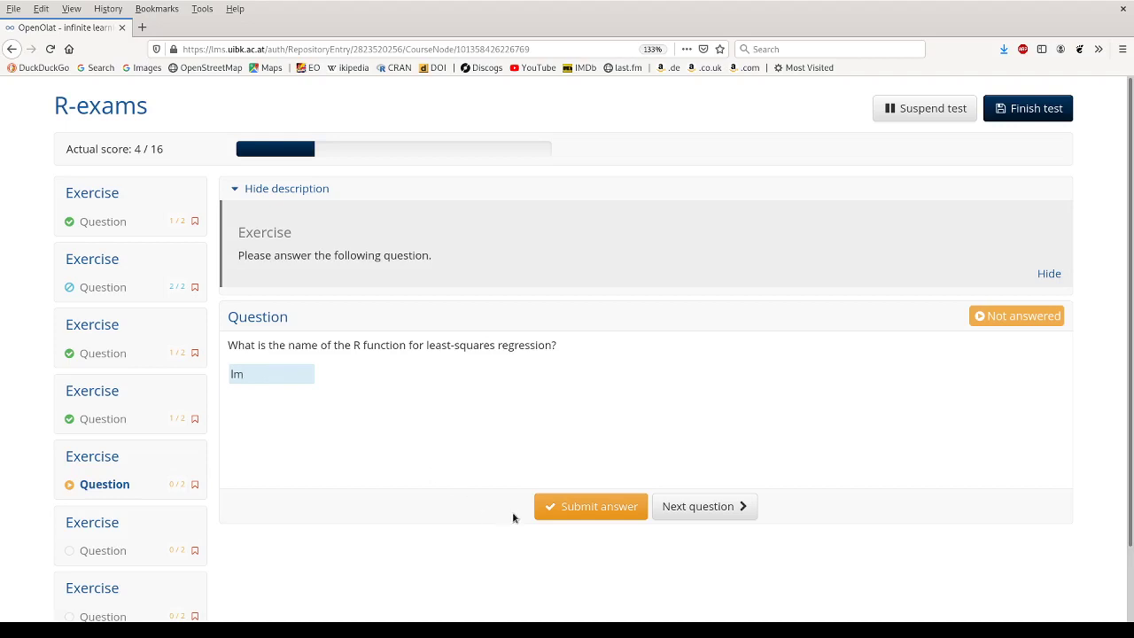
{"action": "left_click", "coordinate": [567, 506]}
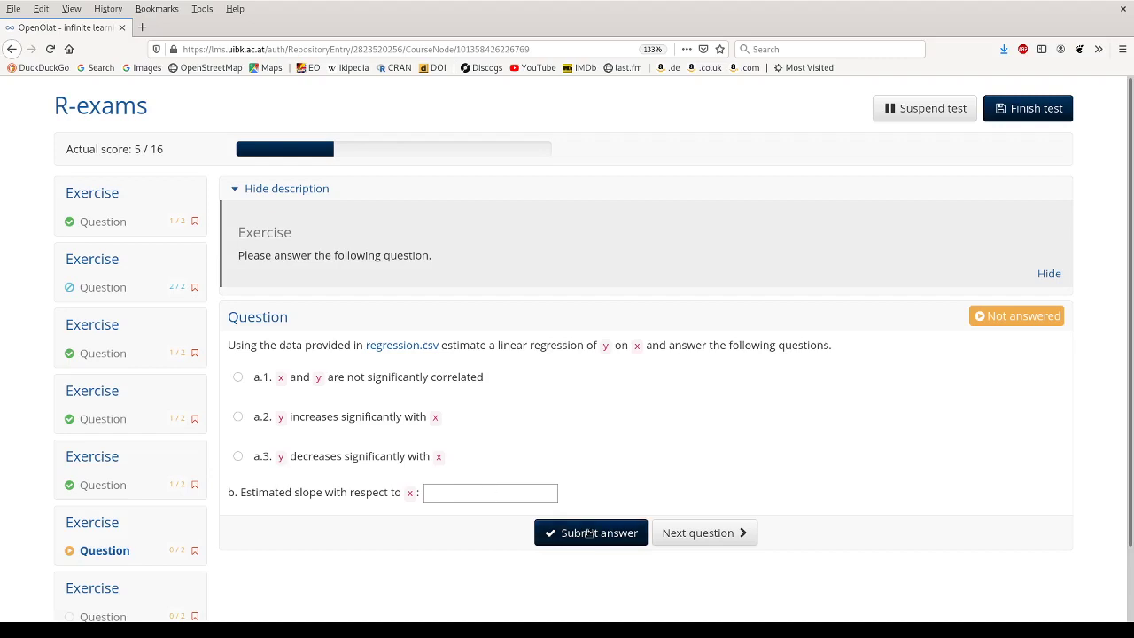
Step: Skip to the fourfold table question, finish the test, and confirm closing it
{"action": "left_click", "coordinate": [705, 536]}
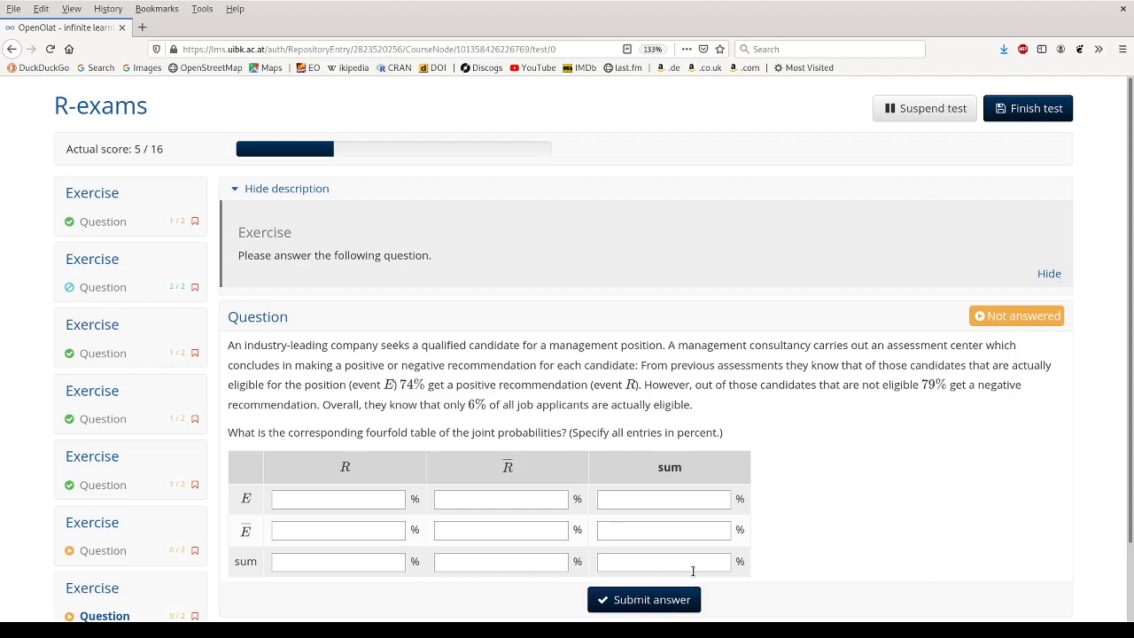
{"action": "left_click", "coordinate": [1001, 106]}
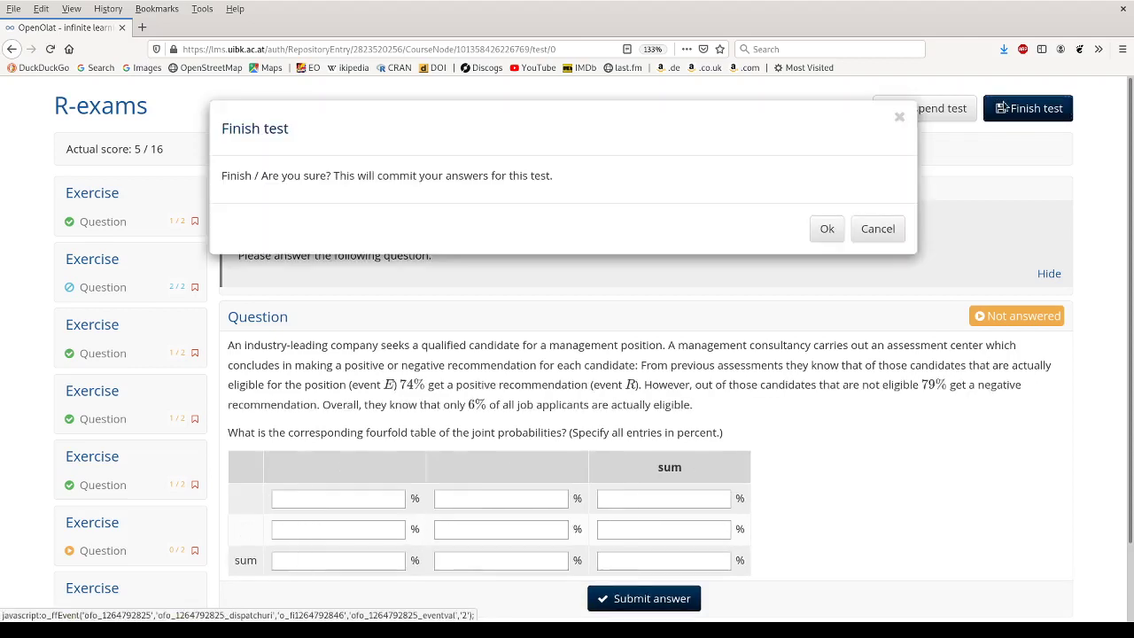
{"action": "left_click", "coordinate": [824, 227]}
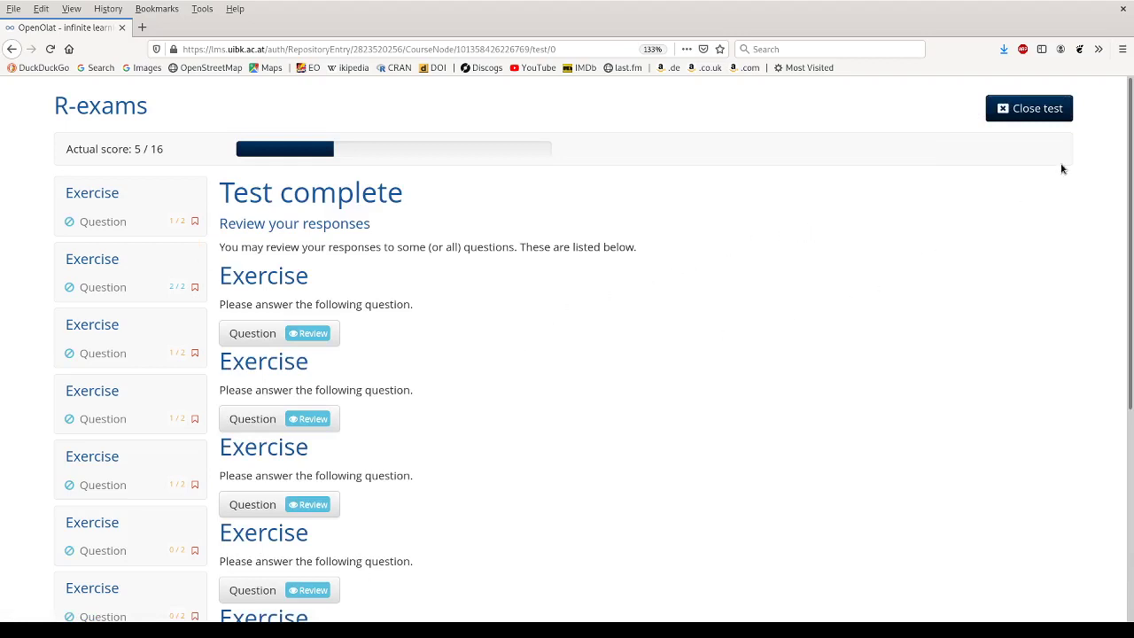
{"action": "left_click", "coordinate": [1008, 111]}
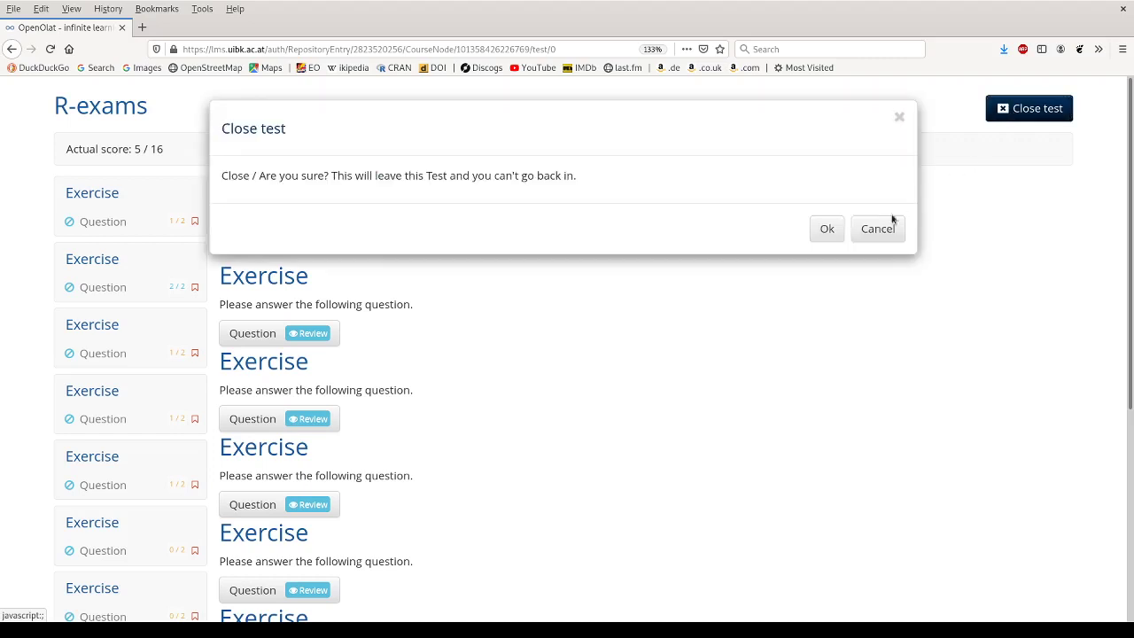
{"action": "left_click", "coordinate": [831, 239]}
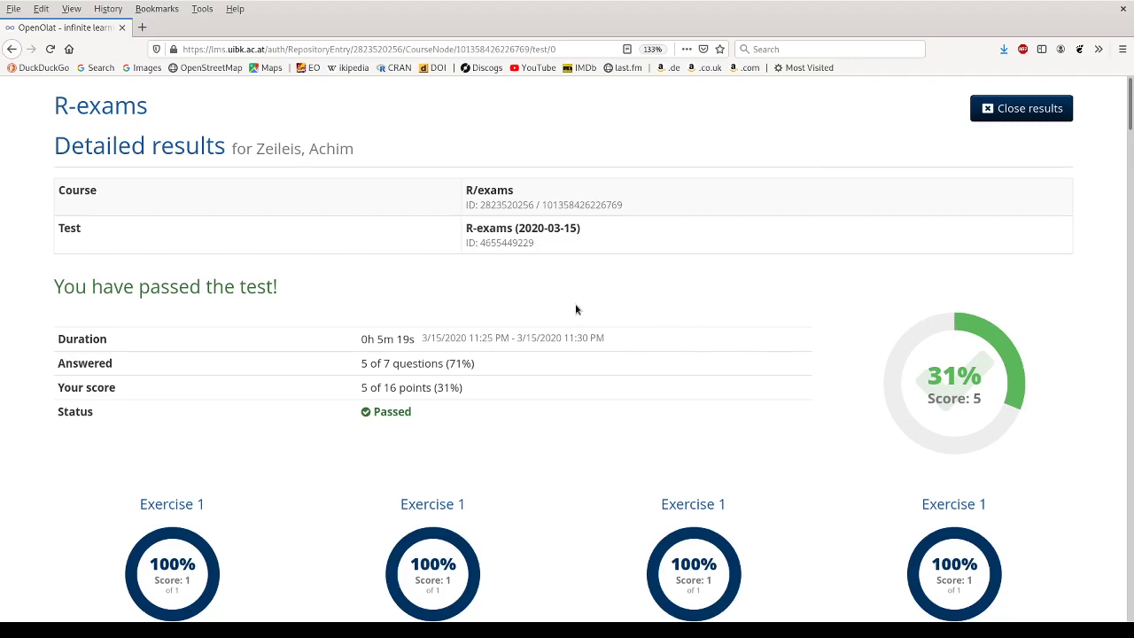
Step: Review the per-exercise scores: five exercises at 100%, two at 0%, then return to the top
{"action": "scroll", "coordinate": [575, 309], "scroll_direction": "down", "scroll_amount": 5}
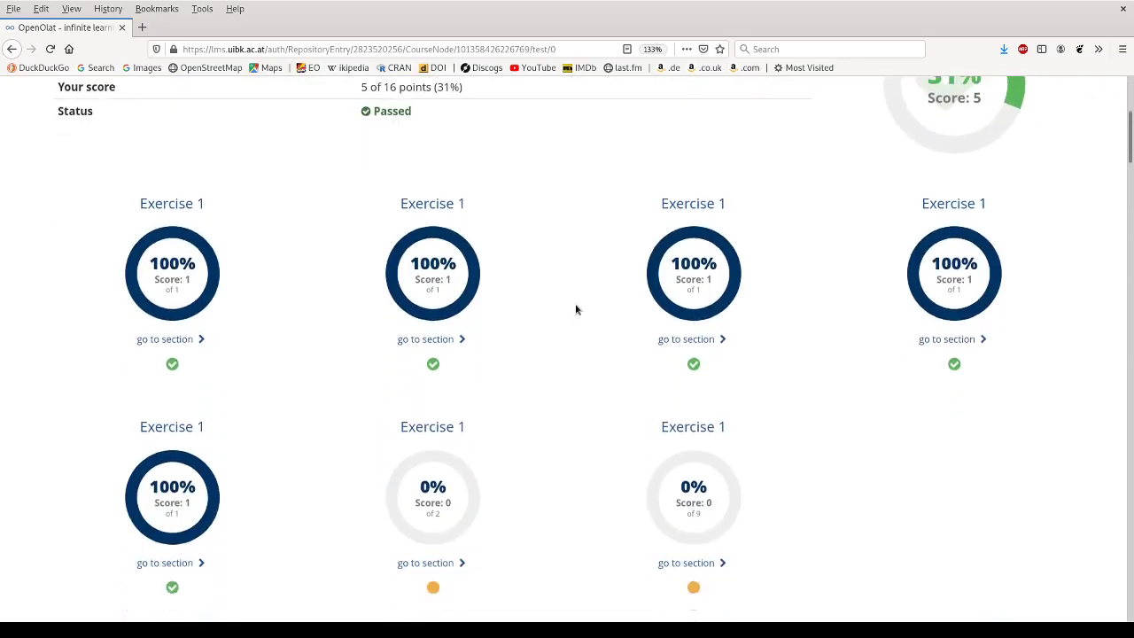
{"action": "scroll", "coordinate": [576, 309], "scroll_direction": "down", "scroll_amount": 5}
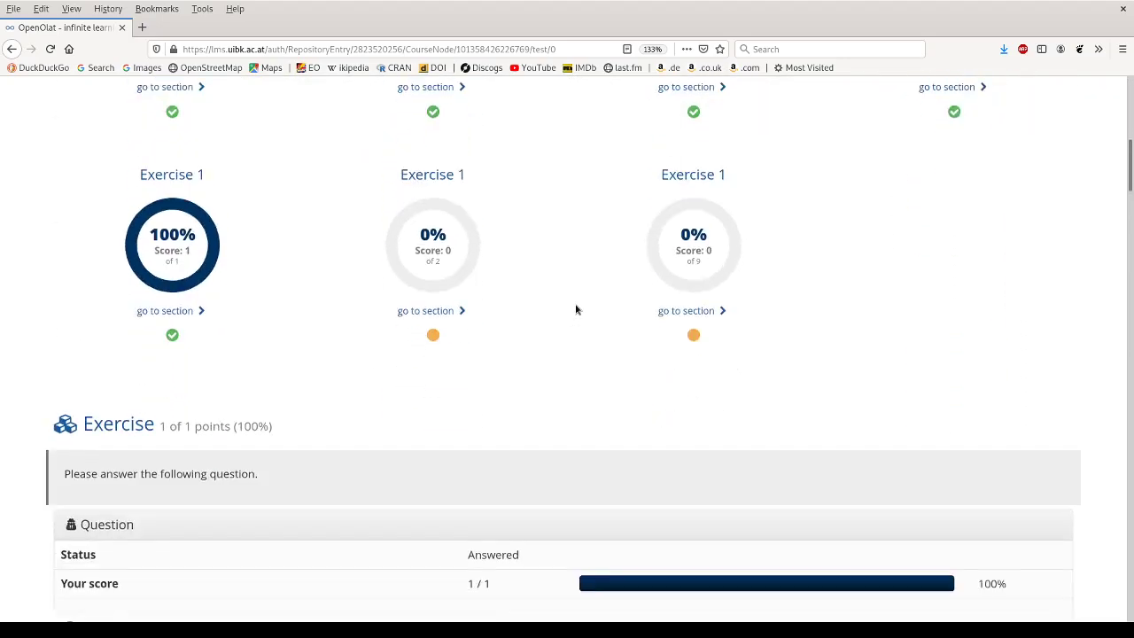
{"action": "scroll", "coordinate": [576, 309], "scroll_direction": "down", "scroll_amount": 4}
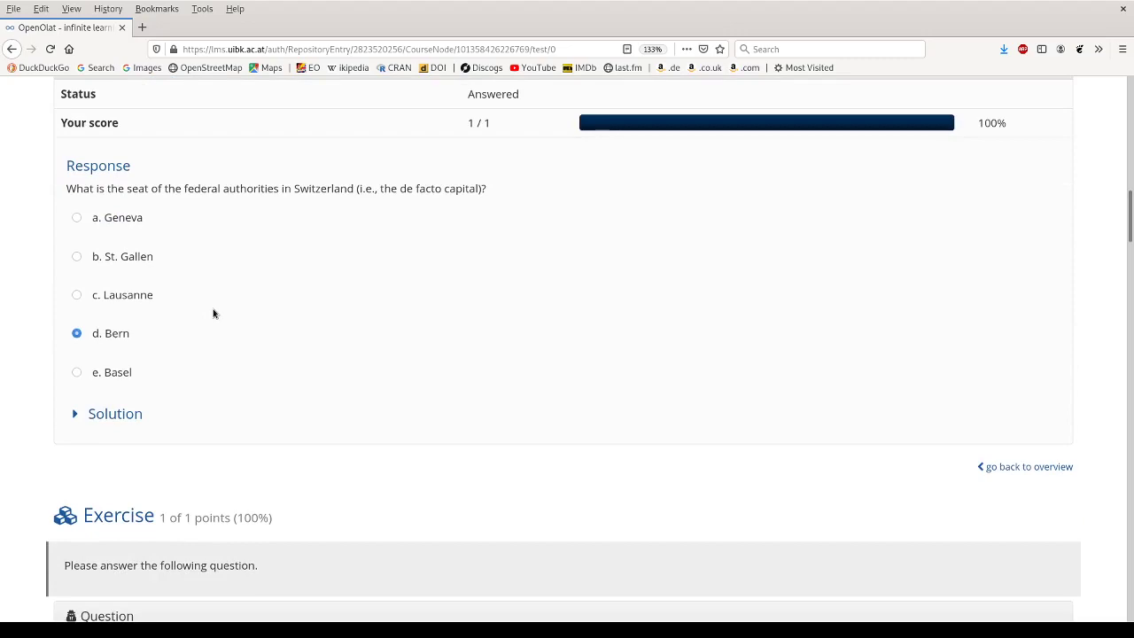
{"action": "scroll", "coordinate": [324, 289], "scroll_direction": "up", "scroll_amount": 6}
{"action": "scroll", "coordinate": [324, 290], "scroll_direction": "up", "scroll_amount": 6}
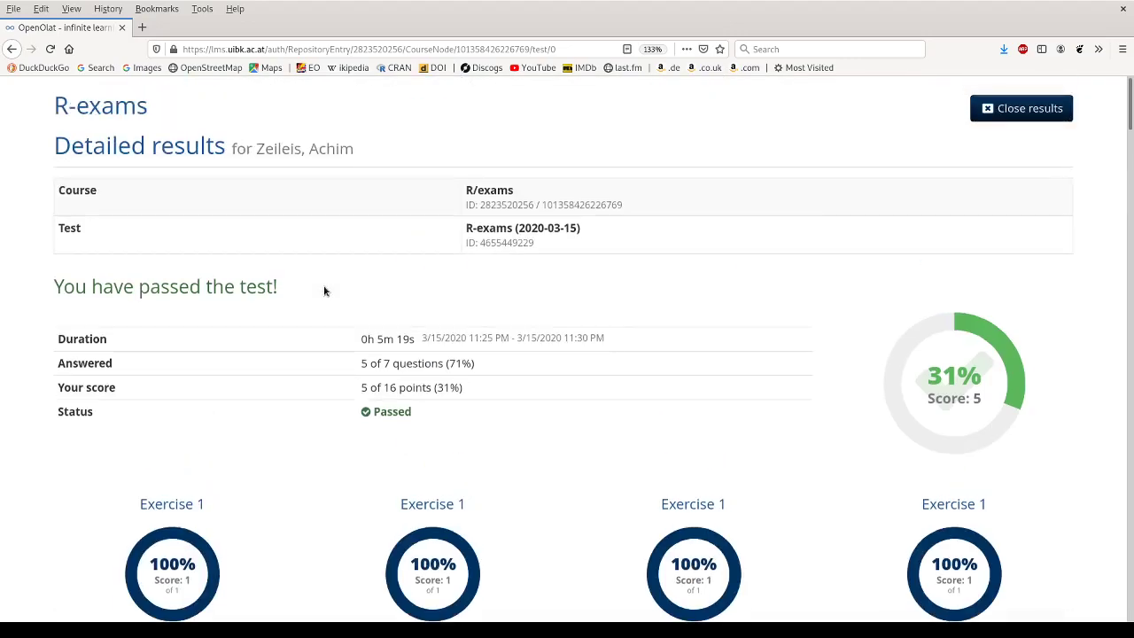